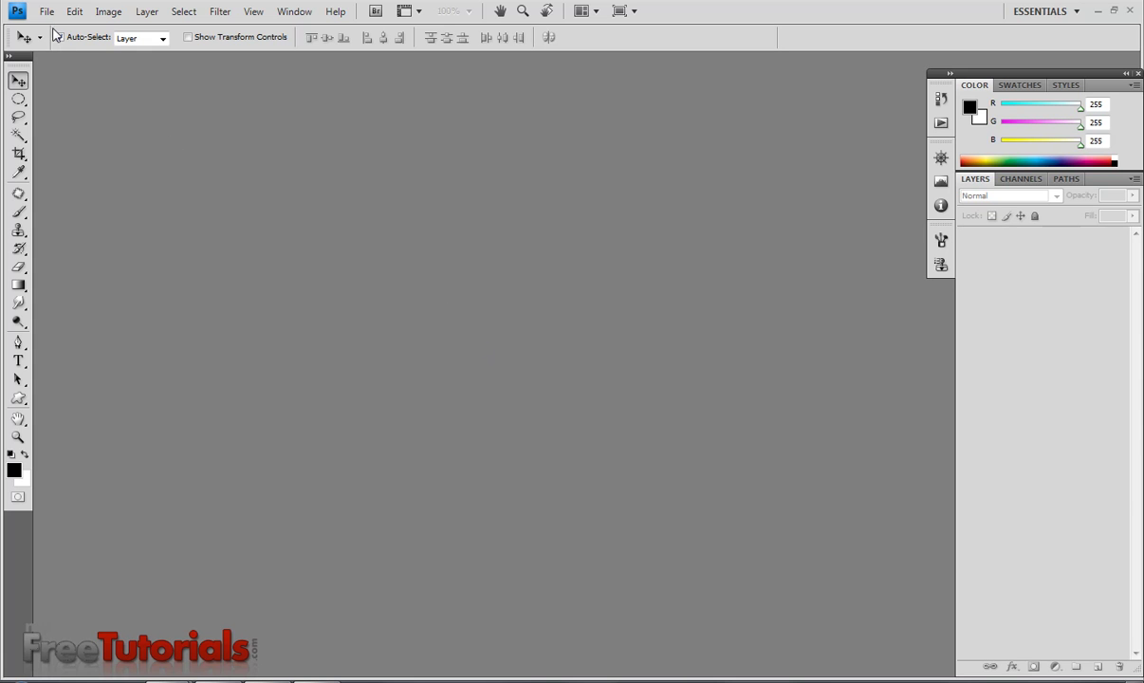
- Create a new 600×600 px white document and select the Ellipse Tool
{"action": "left_click", "coordinate": [46, 12]}
{"action": "left_click", "coordinate": [49, 32]}
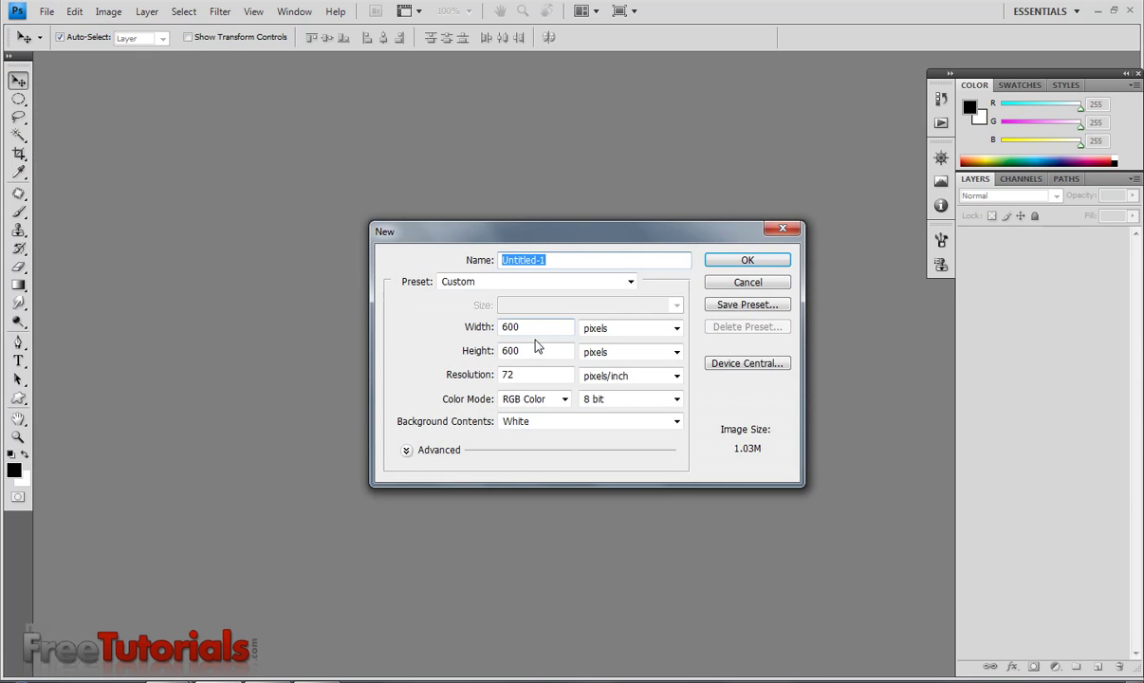
{"action": "left_click", "coordinate": [725, 260]}
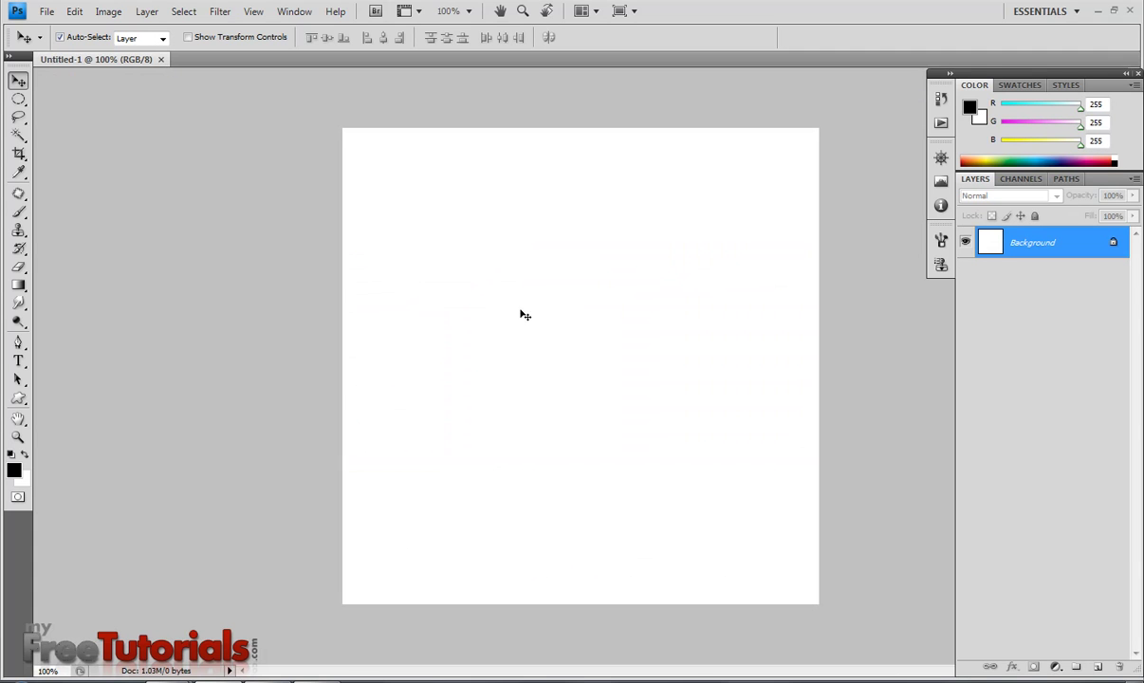
{"action": "left_click", "coordinate": [19, 398]}
{"action": "left_click", "coordinate": [83, 425]}
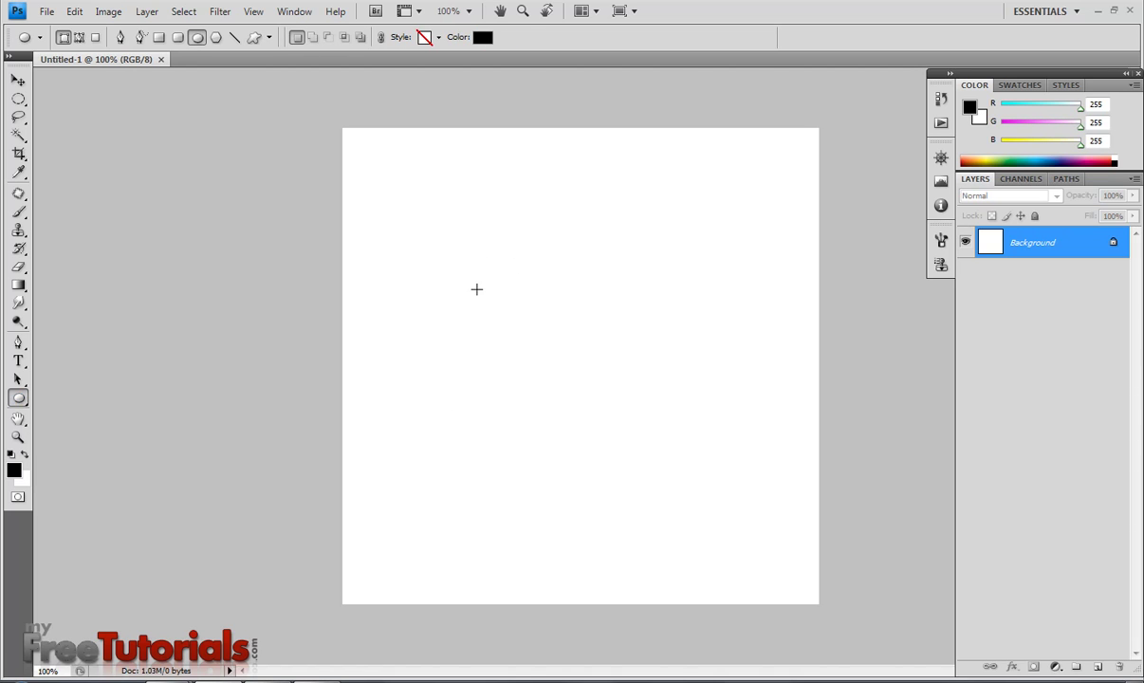
- Draw a circle near the canvas centre and enable Gradient Overlay in its layer style
{"action": "left_click_drag", "start_coordinate": [474, 288], "coordinate": [743, 470]}
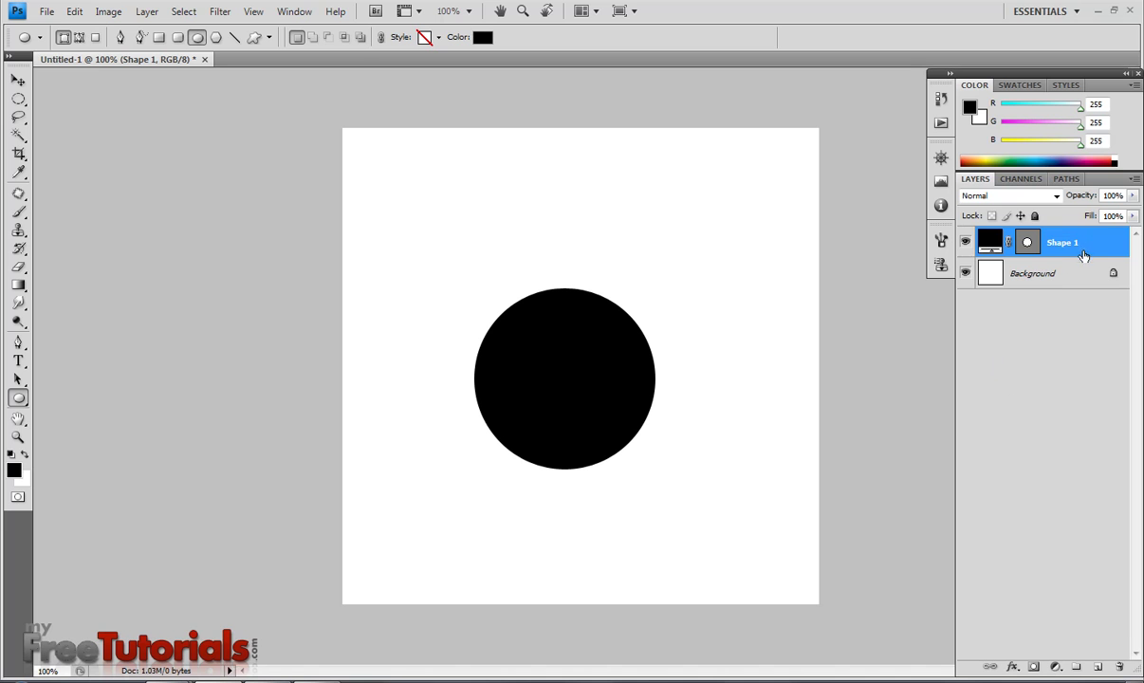
{"action": "right_click", "coordinate": [1091, 249]}
{"action": "left_click", "coordinate": [1035, 272]}
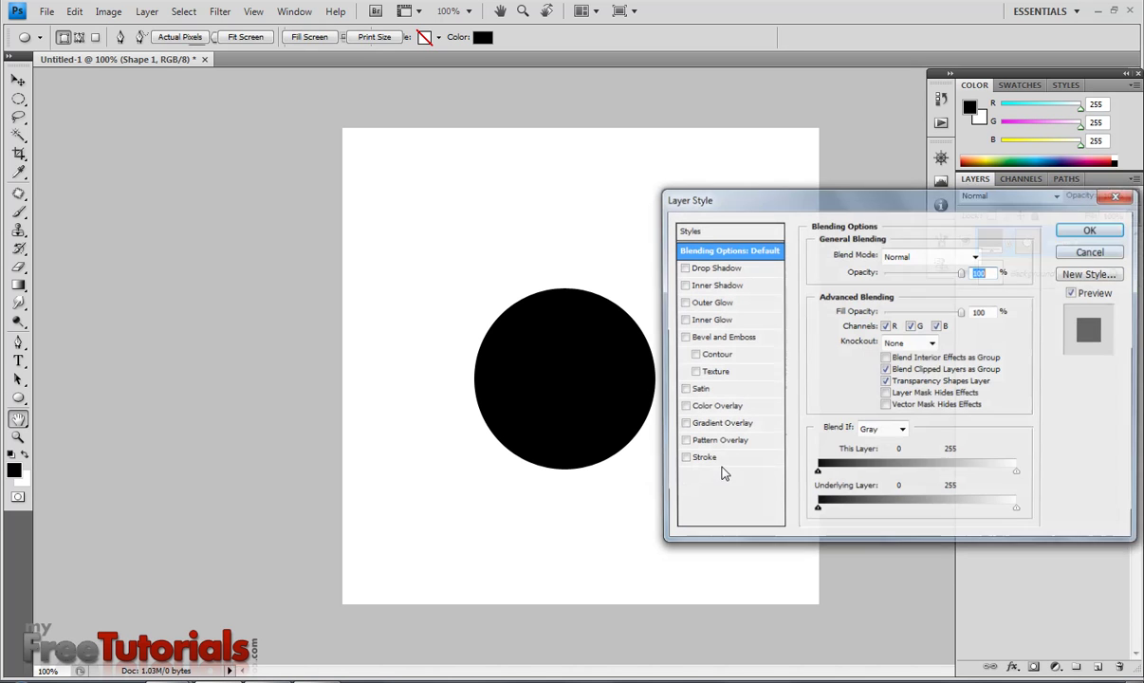
{"action": "left_click", "coordinate": [706, 424]}
- Set the gradient's left colour stop to #ce0000
{"action": "left_click", "coordinate": [882, 291]}
{"action": "left_click", "coordinate": [783, 473]}
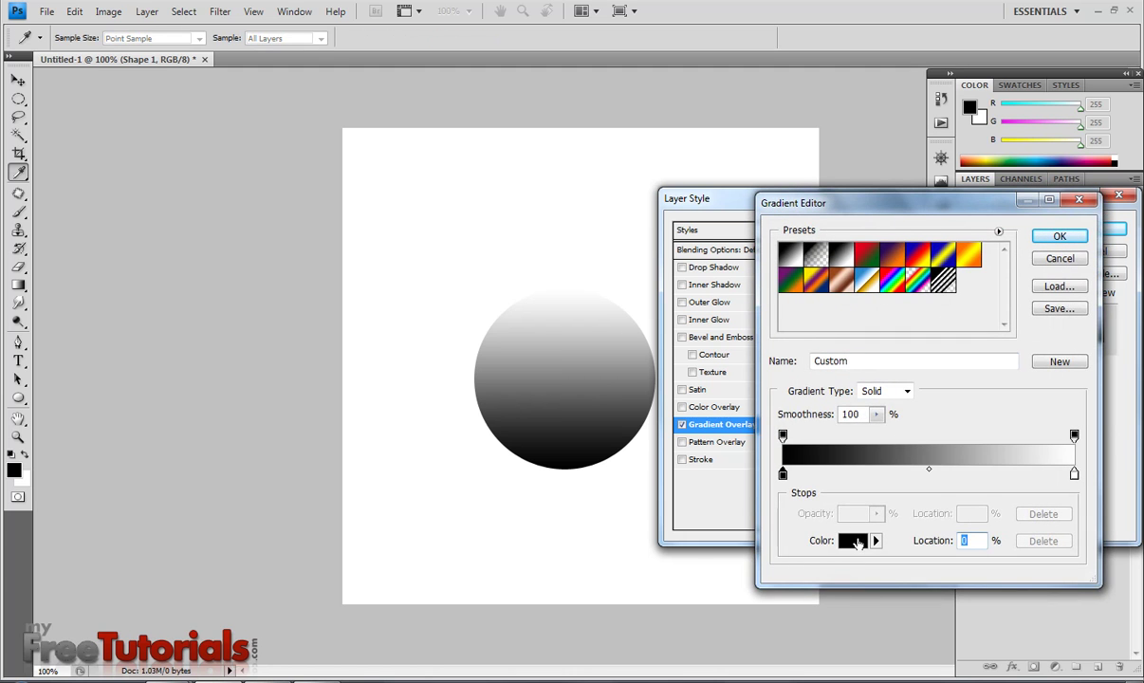
{"action": "left_click", "coordinate": [851, 540]}
{"action": "left_click", "coordinate": [963, 623]}
{"action": "type", "text": "ce0000"}
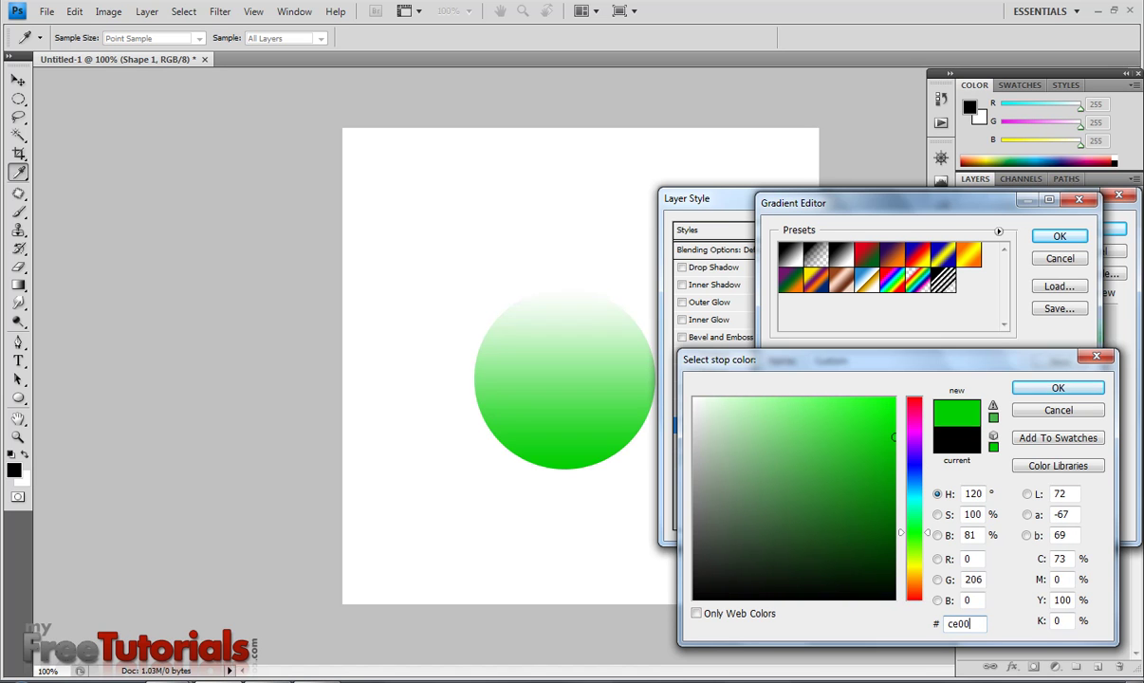
{"action": "left_click", "coordinate": [1032, 390]}
- Set the right colour stop to #720000 and apply the gradient overlay
{"action": "left_click", "coordinate": [1074, 474]}
{"action": "left_click", "coordinate": [851, 540]}
{"action": "left_click_drag", "start_coordinate": [974, 623], "coordinate": [932, 631]}
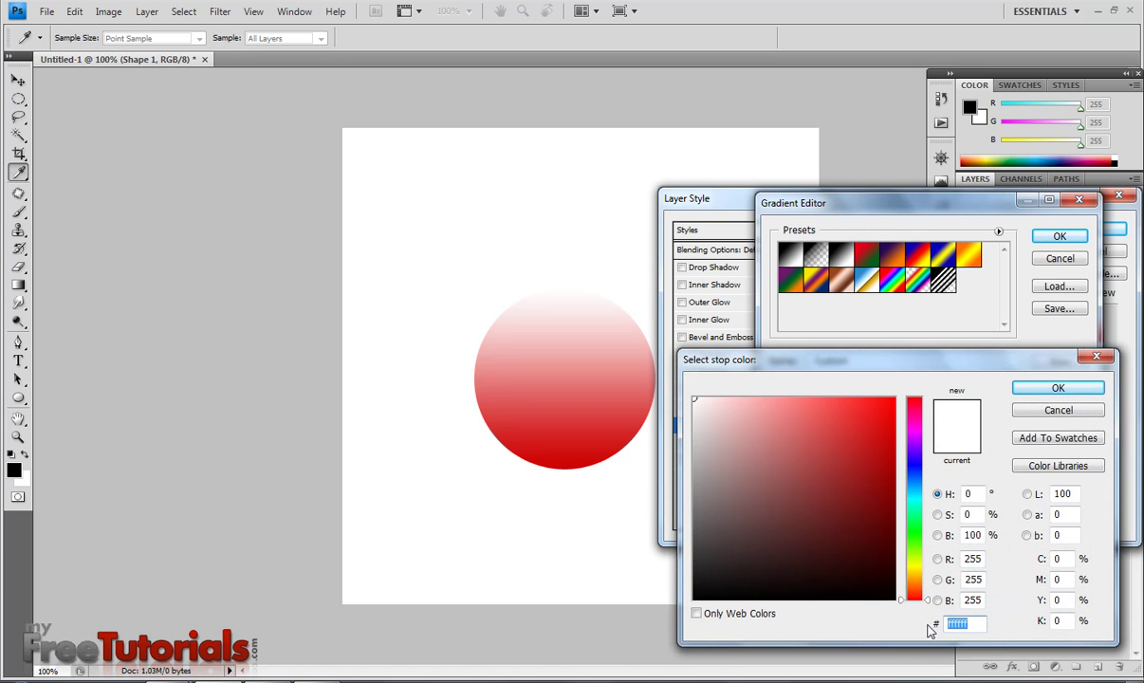
{"action": "type", "text": "72"}
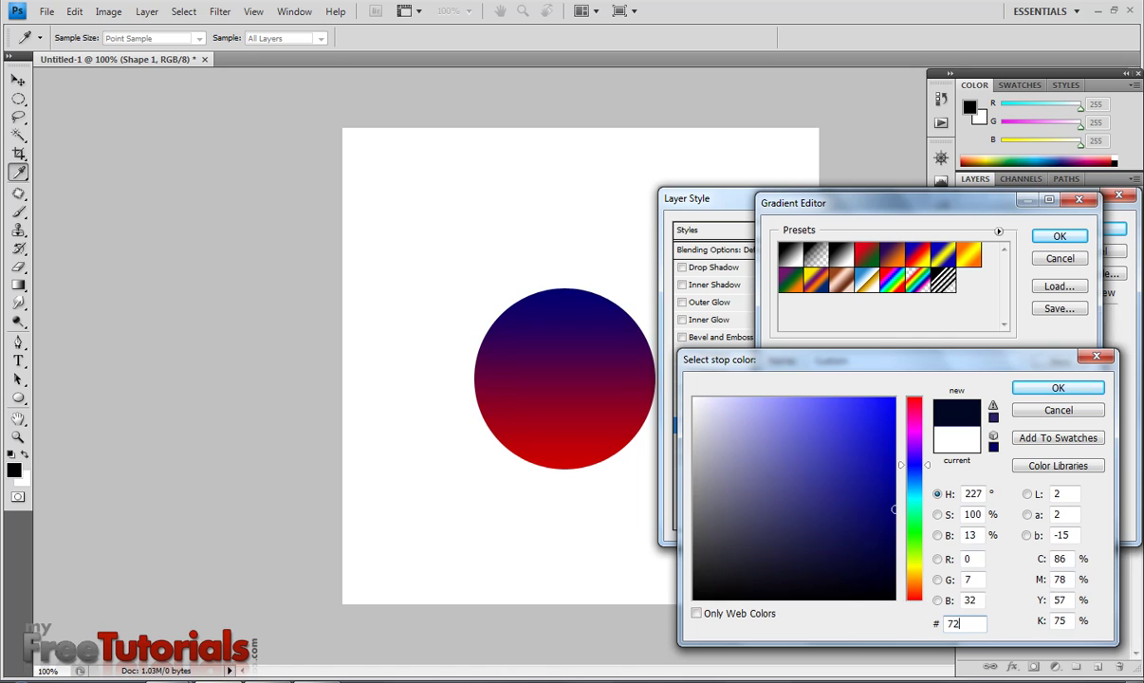
{"action": "type", "text": "0000"}
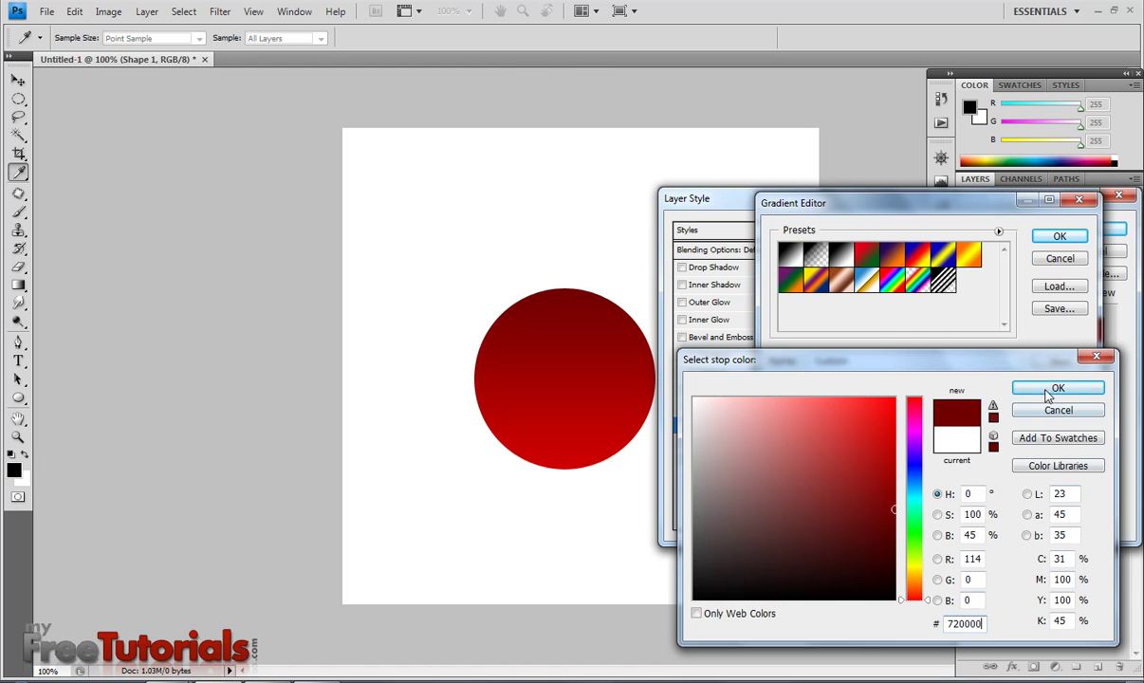
{"action": "left_click", "coordinate": [1047, 394]}
{"action": "left_click", "coordinate": [1052, 236]}
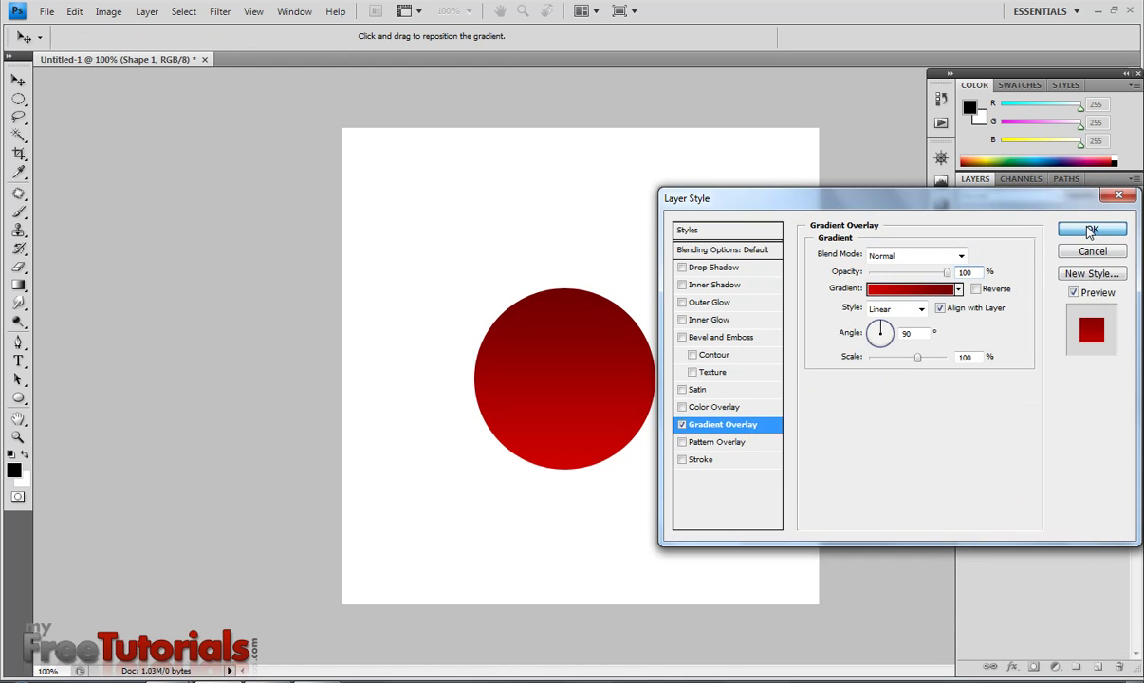
{"action": "left_click", "coordinate": [1090, 231]}
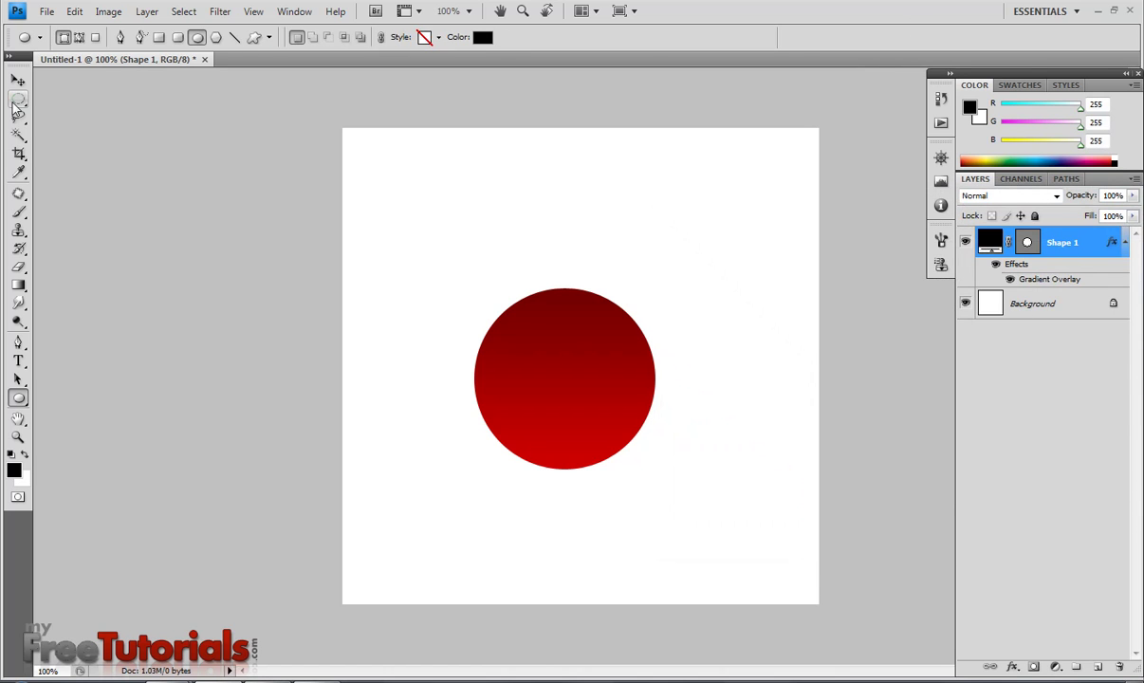
- Make an elliptical selection across the circle's top and add a new empty Layer 1
{"action": "left_click_drag", "start_coordinate": [18, 98], "coordinate": [66, 116]}
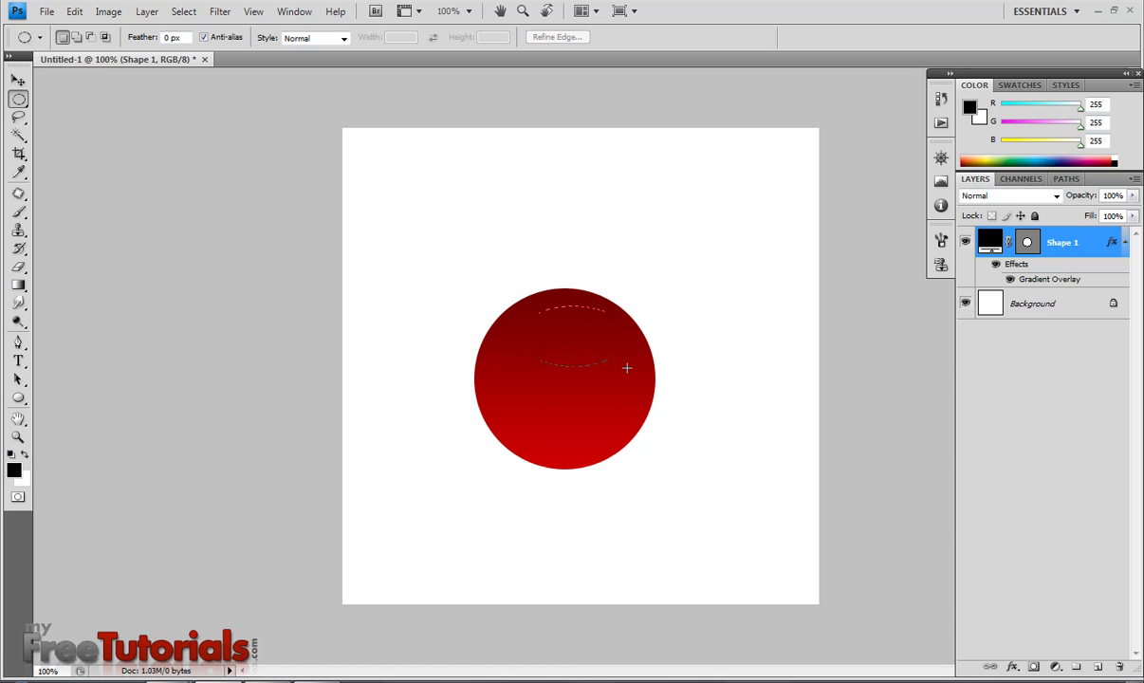
{"action": "left_click_drag", "start_coordinate": [634, 370], "coordinate": [633, 371]}
{"action": "left_click", "coordinate": [1097, 667]}
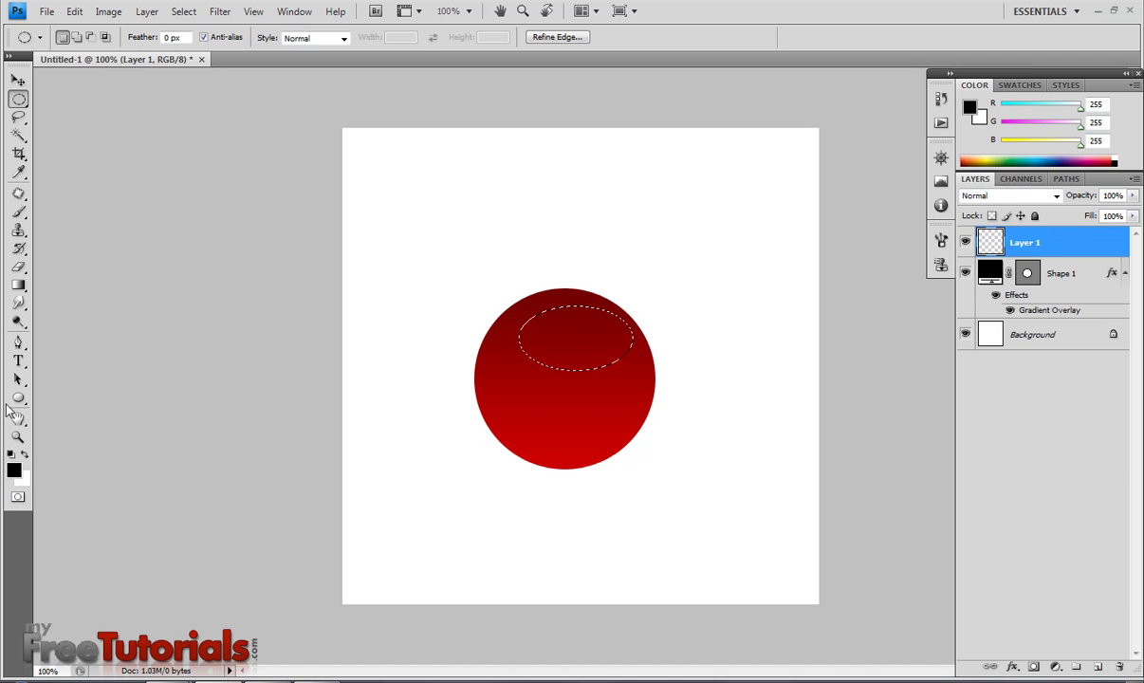
- Choose the Gradient Tool's Foreground to Transparent preset with a #ff3535 left stop
{"action": "left_click", "coordinate": [19, 288]}
{"action": "left_click", "coordinate": [66, 283]}
{"action": "left_click", "coordinate": [95, 40]}
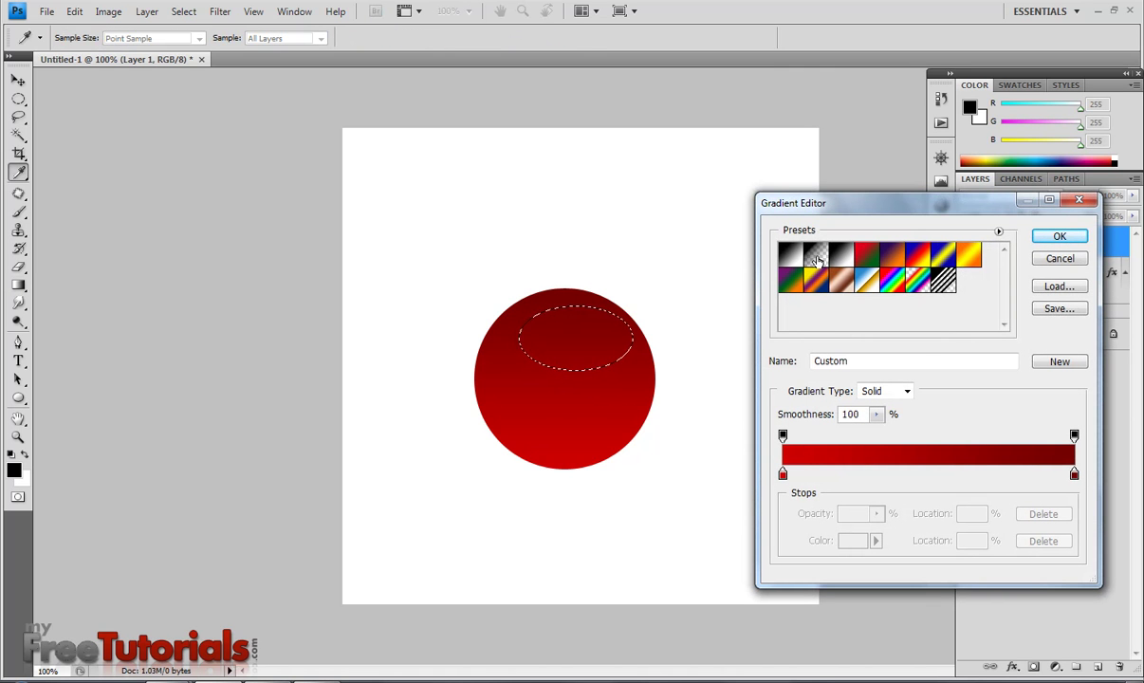
{"action": "left_click", "coordinate": [815, 256]}
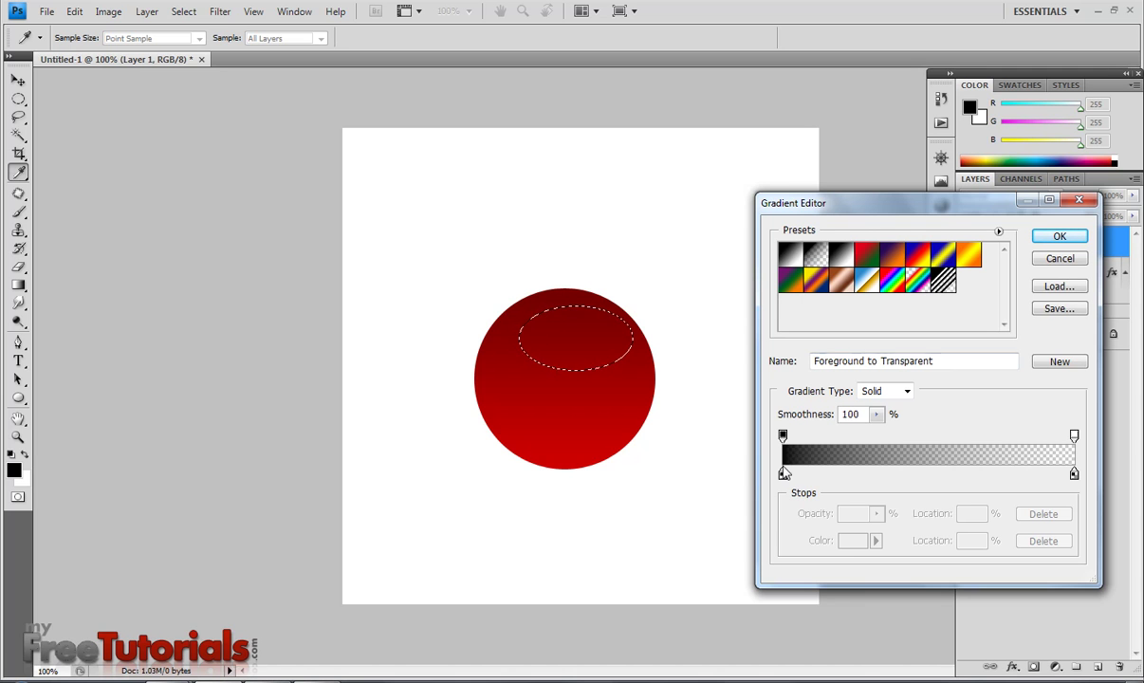
{"action": "left_click", "coordinate": [782, 473]}
{"action": "left_click", "coordinate": [854, 542]}
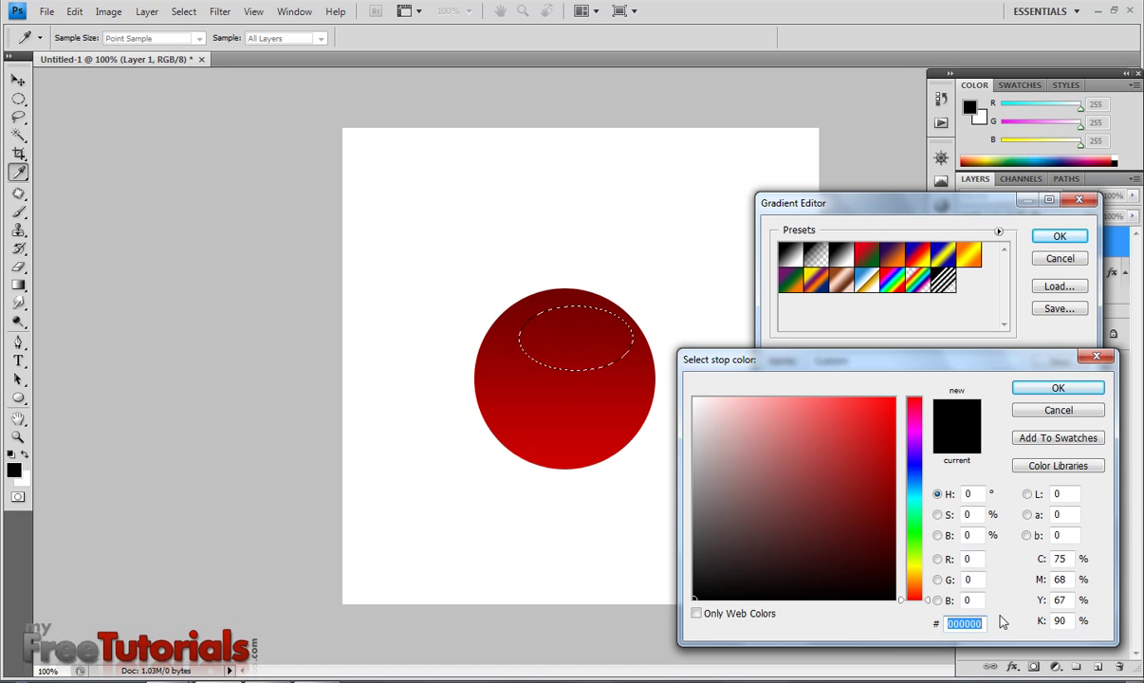
{"action": "type", "text": "ff"}
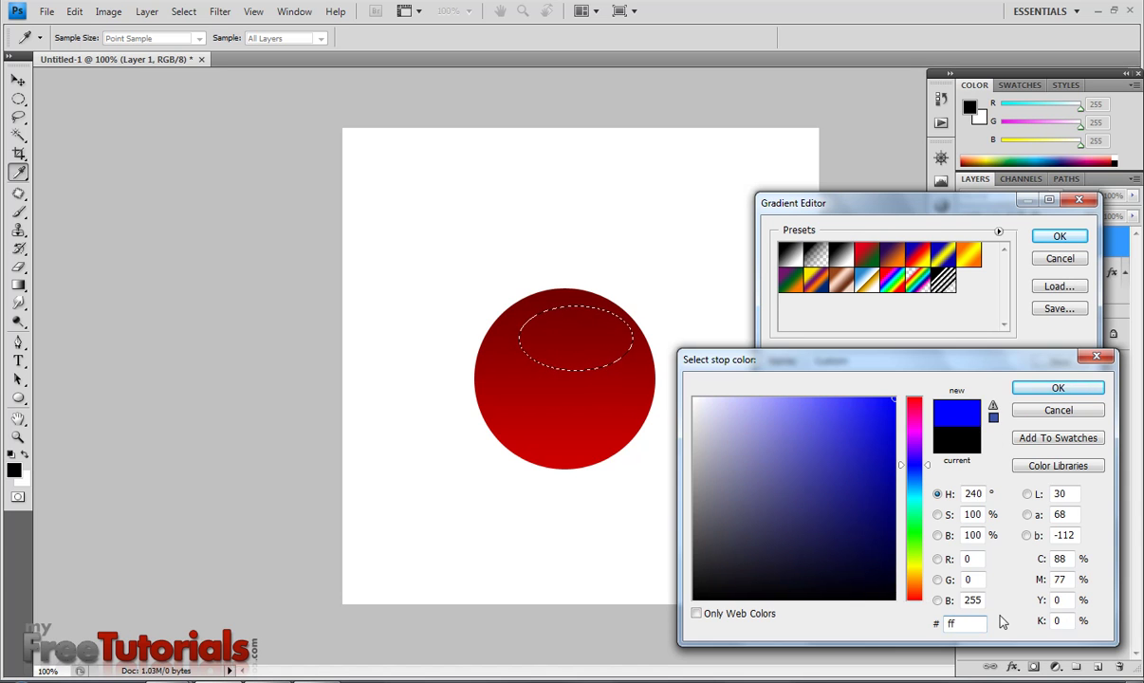
{"action": "type", "text": "3535"}
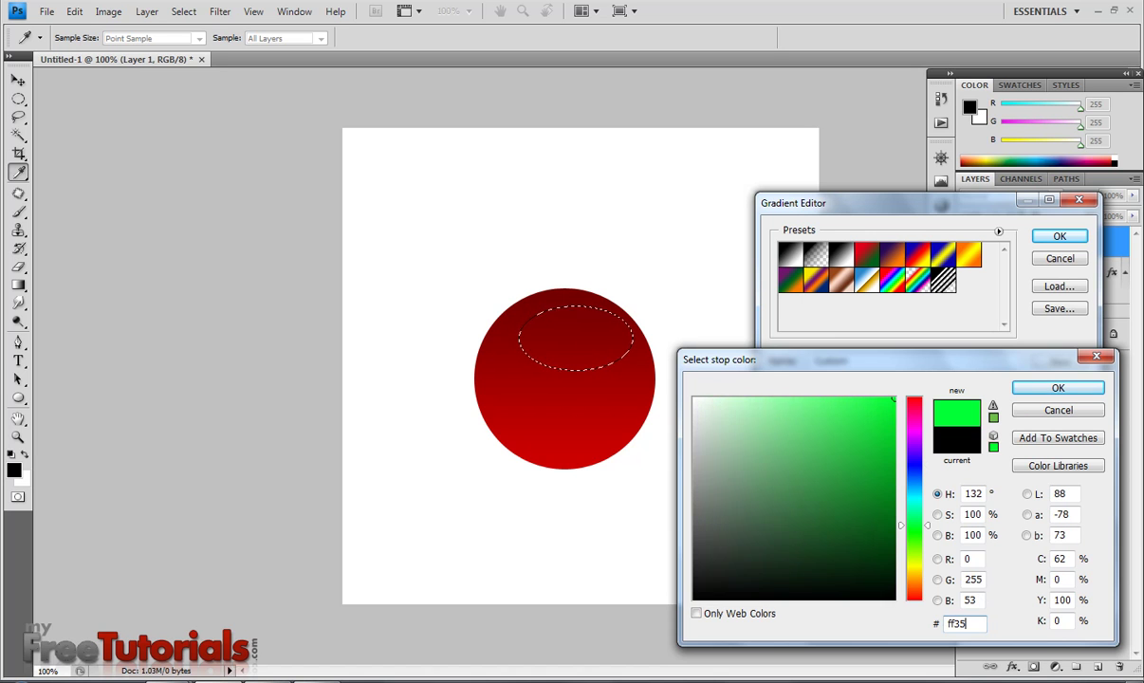
{"action": "left_click", "coordinate": [1056, 387]}
- Set the gradient's right stop to white sampled from the canvas and confirm
{"action": "left_click", "coordinate": [1074, 474]}
{"action": "left_click", "coordinate": [853, 539]}
{"action": "left_click", "coordinate": [631, 306]}
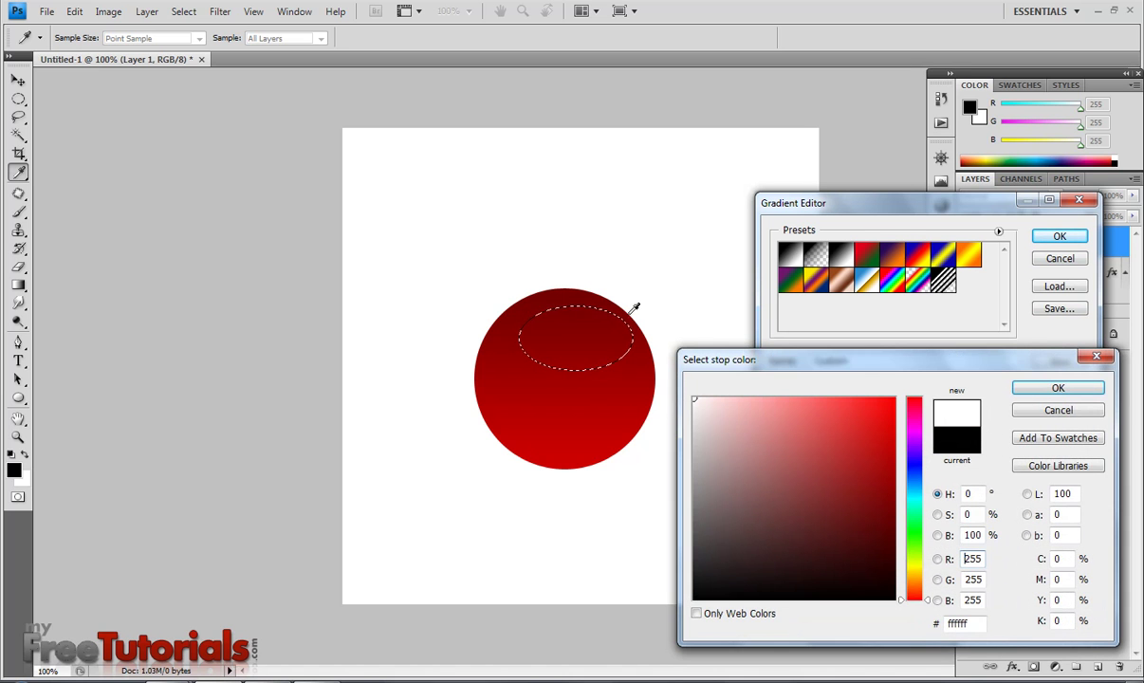
{"action": "left_click", "coordinate": [1039, 391]}
{"action": "left_click", "coordinate": [1053, 237]}
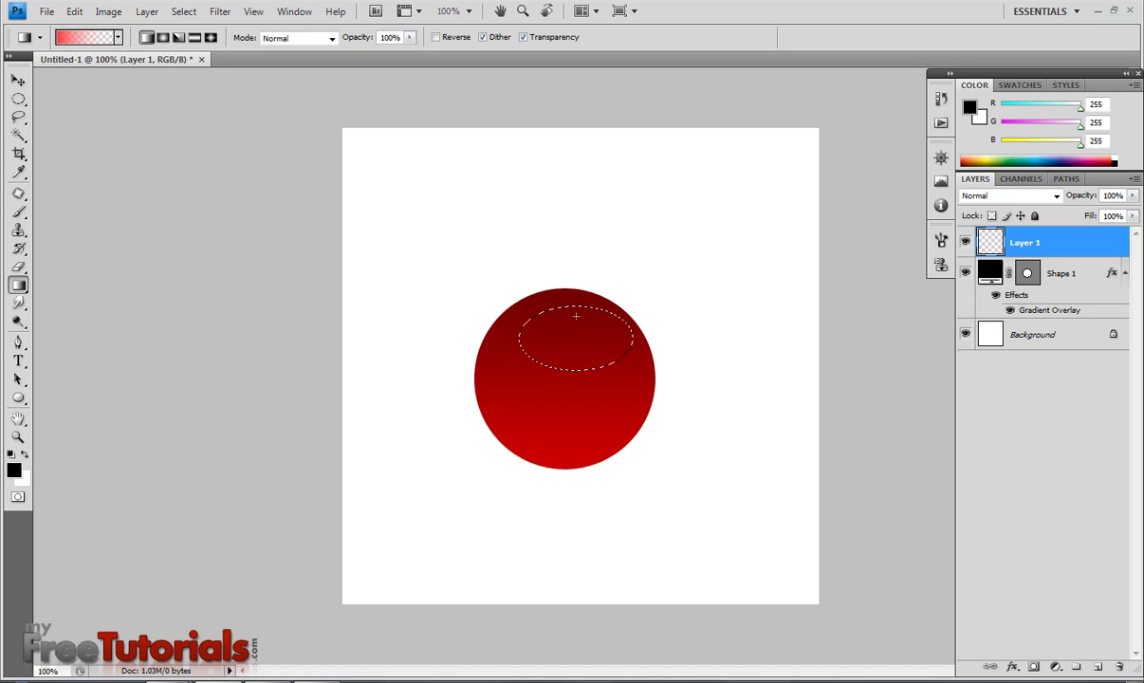
- Fill the oval top-to-bottom with the red-to-transparent gradient, deselect, and nudge the highlight up-left
{"action": "left_click_drag", "start_coordinate": [575, 307], "coordinate": [577, 376]}
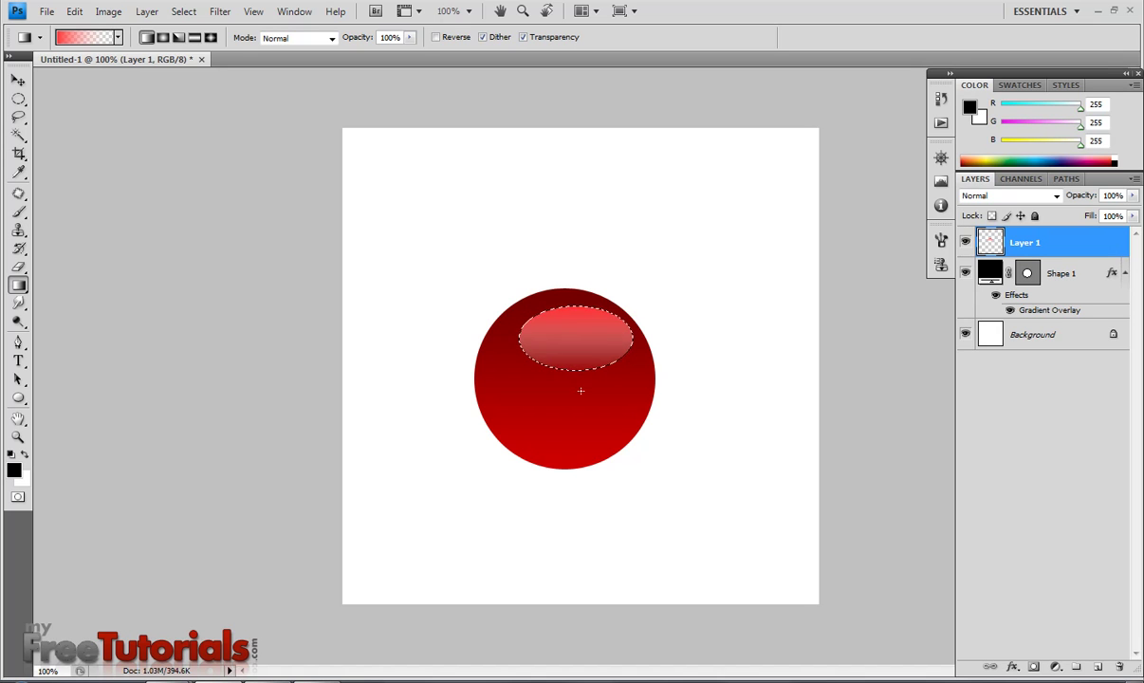
{"action": "key", "text": "ctrl+z"}
{"action": "left_click_drag", "start_coordinate": [550, 305], "coordinate": [576, 434]}
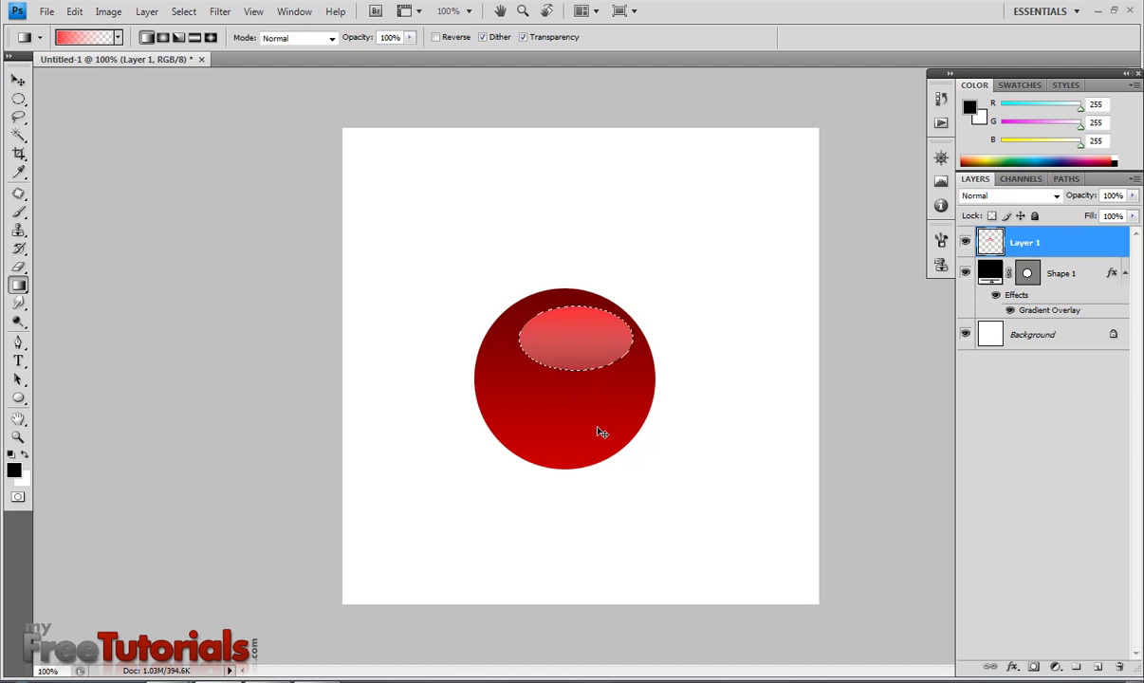
{"action": "key", "text": "ctrl+d"}
{"action": "left_click", "coordinate": [18, 80]}
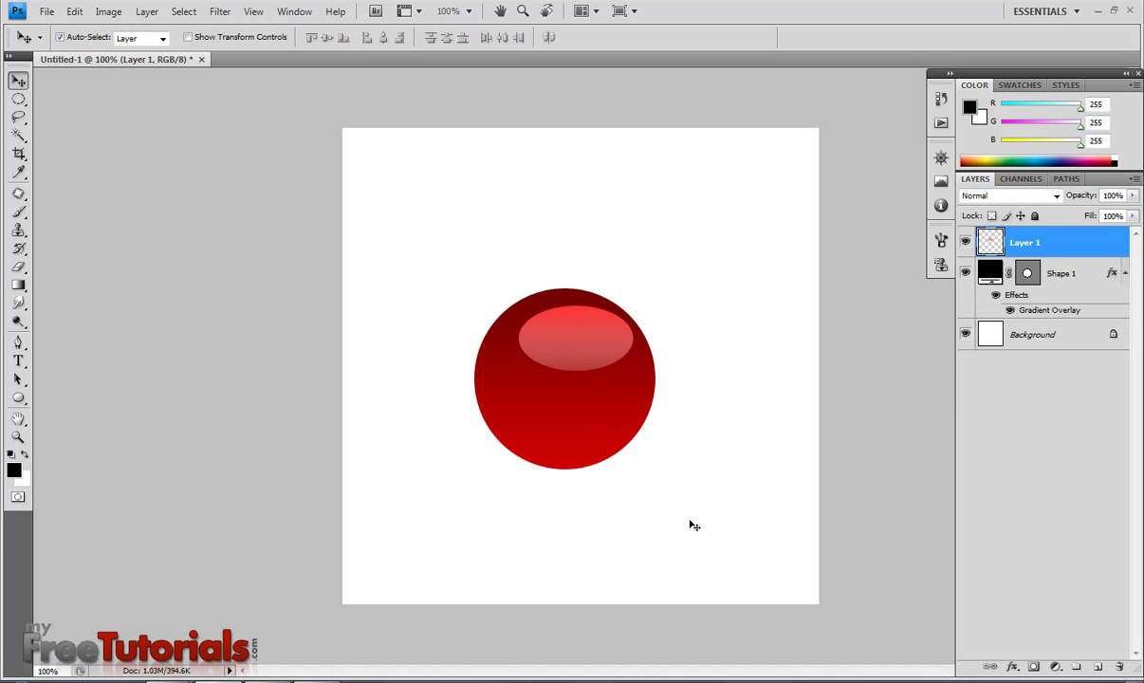
{"action": "key", "text": "Left"}
{"action": "key", "text": "Left"}
{"action": "key", "text": "Left"}
{"action": "key", "text": "Left"}
{"action": "key", "text": "Left"}
{"action": "key", "text": "Left"}
{"action": "key", "text": "Left"}
{"action": "key", "text": "Left"}
{"action": "key", "text": "Left"}
{"action": "key", "text": "Left"}
{"action": "key", "text": "Up"}
{"action": "key", "text": "Up"}
{"action": "key", "text": "Up"}
{"action": "key", "text": "Up"}
{"action": "key", "text": "Up"}
{"action": "key", "text": "Up"}
{"action": "key", "text": "Up"}
{"action": "key", "text": "Up"}
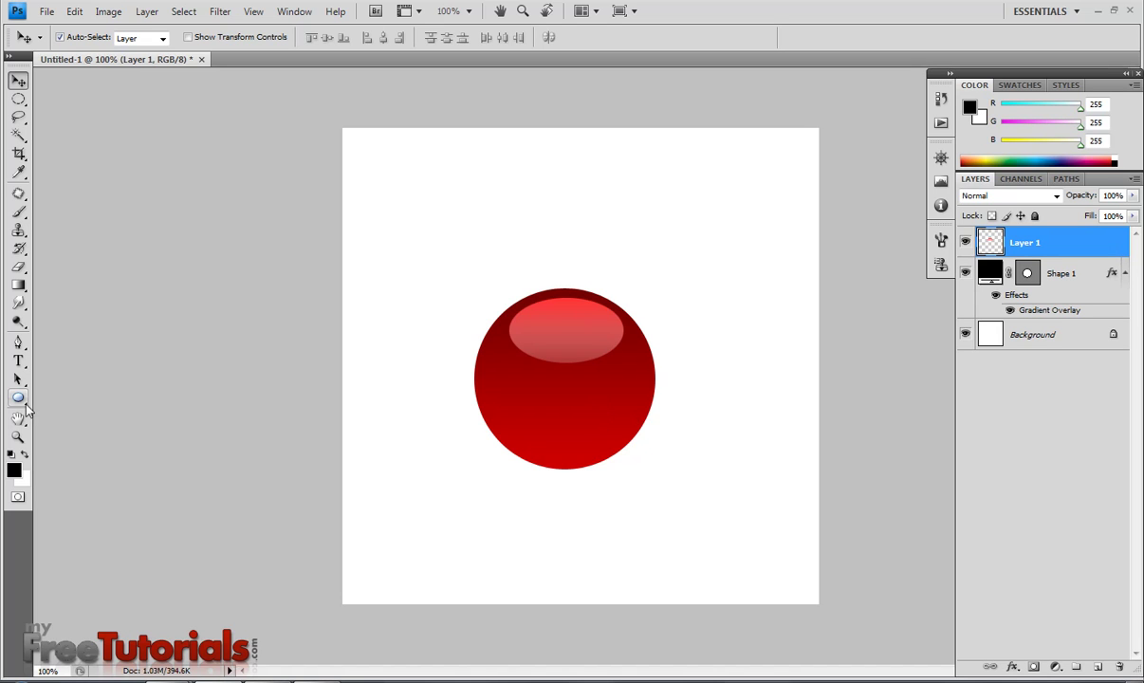
- Draw a square in the middle of the circle with the Rectangle Tool and colour it white
{"action": "left_click_drag", "start_coordinate": [21, 399], "coordinate": [98, 365]}
{"action": "left_click_drag", "start_coordinate": [21, 399], "coordinate": [21, 399]}
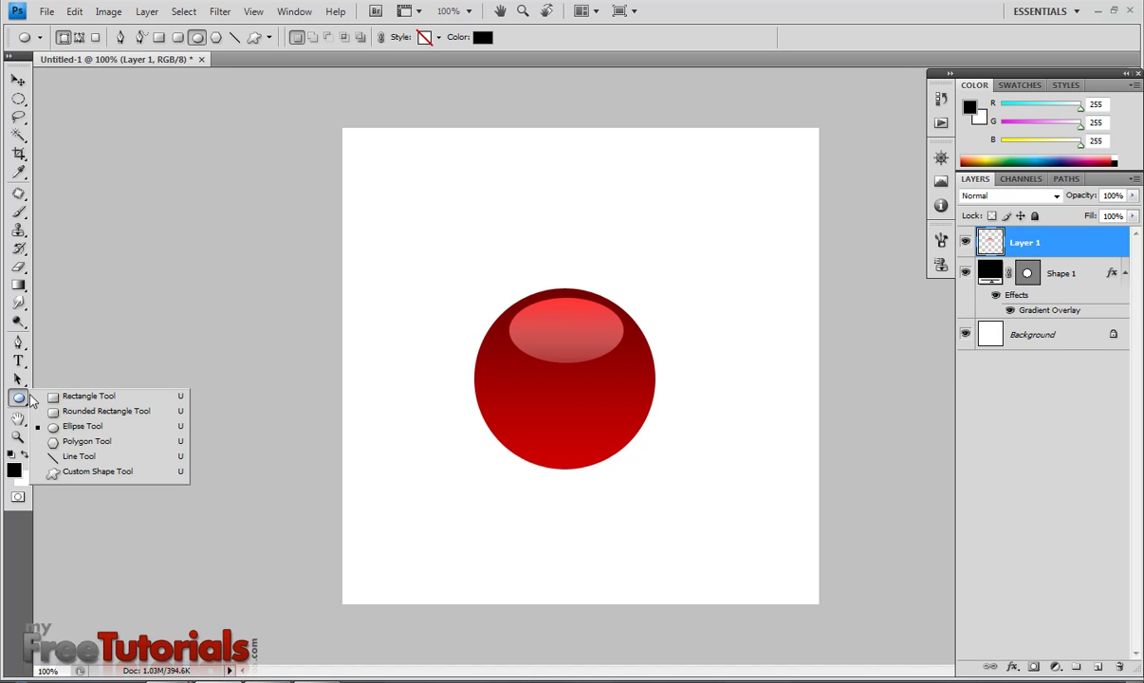
{"action": "left_click", "coordinate": [80, 397]}
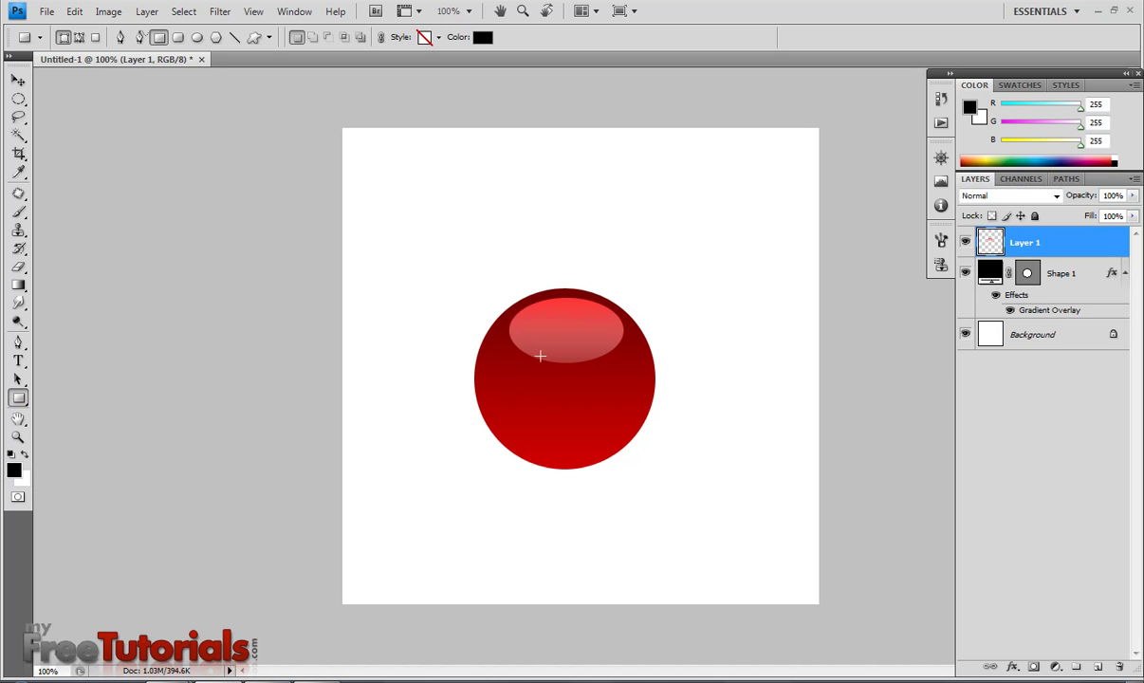
{"action": "left_click_drag", "start_coordinate": [540, 354], "coordinate": [627, 415]}
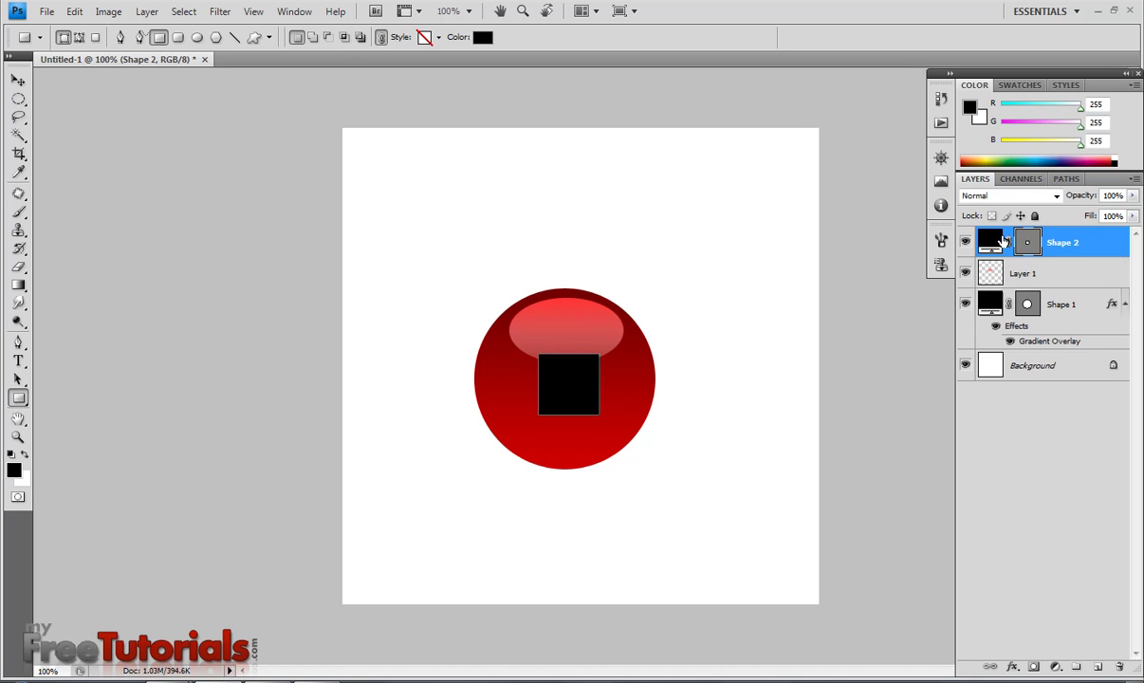
{"action": "double_click", "coordinate": [986, 244]}
{"action": "left_click", "coordinate": [585, 276]}
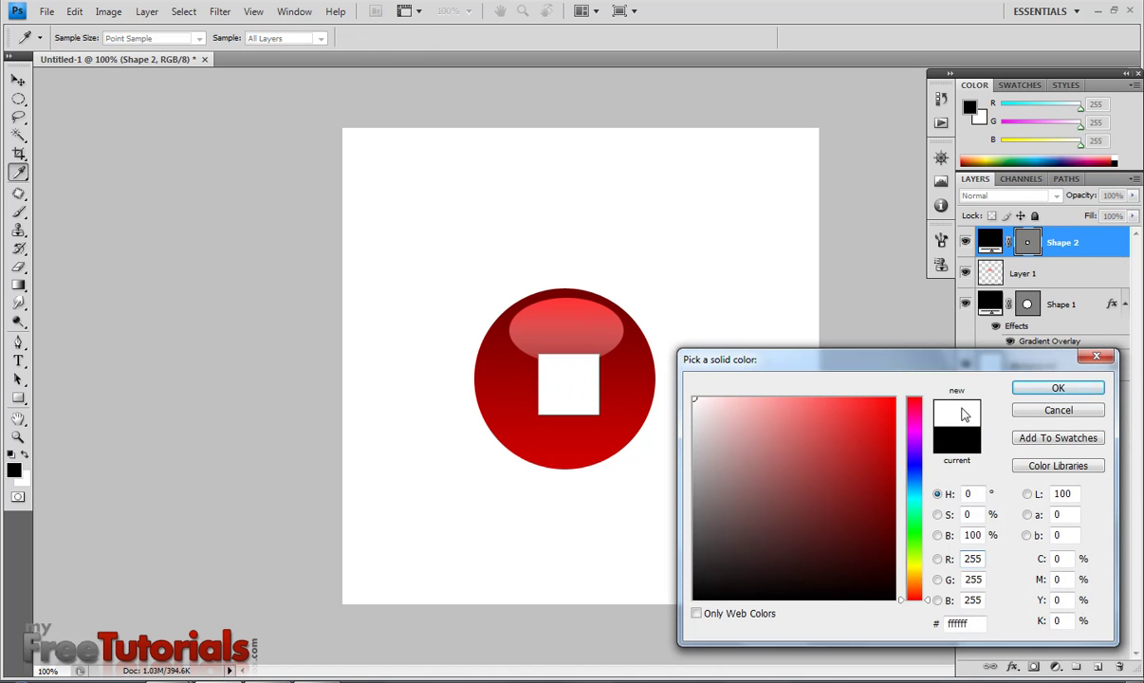
{"action": "left_click", "coordinate": [1026, 399]}
- Scale the white square slightly and nudge it with arrow keys to centre it
{"action": "key", "text": "v"}
{"action": "left_click_drag", "start_coordinate": [554, 394], "coordinate": [608, 424]}
{"action": "key", "text": "ctrl+t"}
{"action": "key", "text": "Return"}
{"action": "key", "text": "Up"}
{"action": "key", "text": "Up"}
{"action": "key", "text": "Up"}
{"action": "key", "text": "Up"}
{"action": "key", "text": "Up"}
{"action": "key", "text": "Up"}
{"action": "key", "text": "Up"}
{"action": "key", "text": "Up"}
{"action": "key", "text": "Up"}
{"action": "key", "text": "Up"}
{"action": "key", "text": "Up"}
{"action": "key", "text": "Left"}
{"action": "key", "text": "Left"}
{"action": "key", "text": "Left"}
{"action": "key", "text": "Left"}
{"action": "key", "text": "Up"}
{"action": "key", "text": "Up"}
{"action": "key", "text": "Left"}
{"action": "key", "text": "Left"}
{"action": "key", "text": "Right"}
{"action": "key", "text": "Left"}
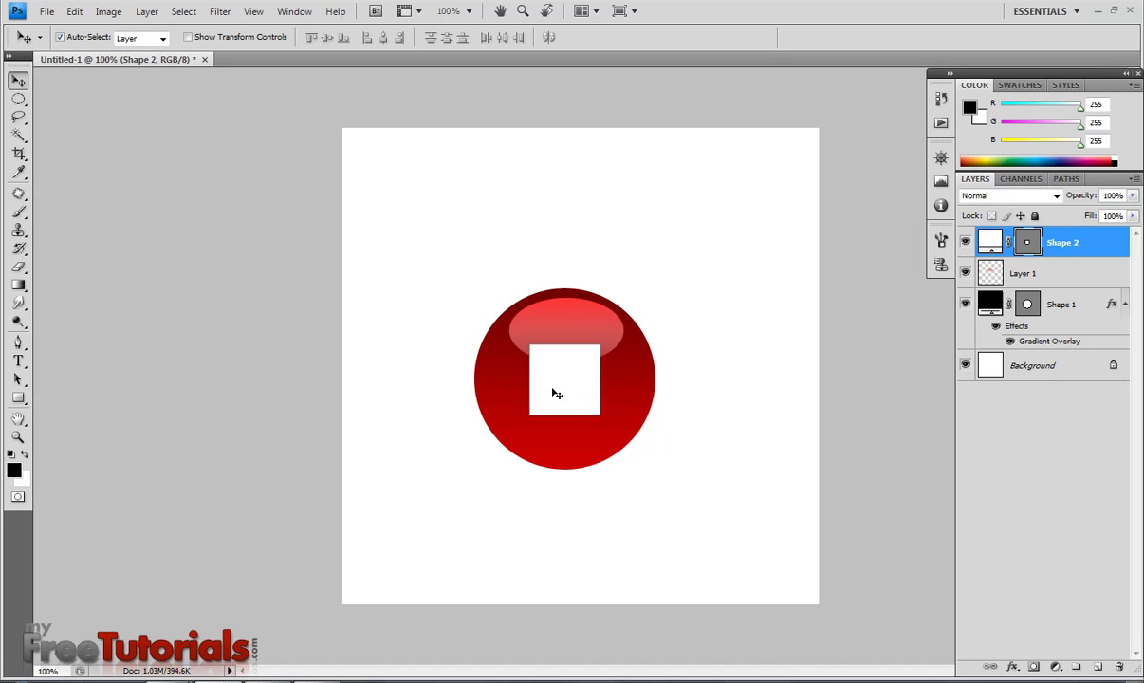
{"action": "key", "text": "Up"}
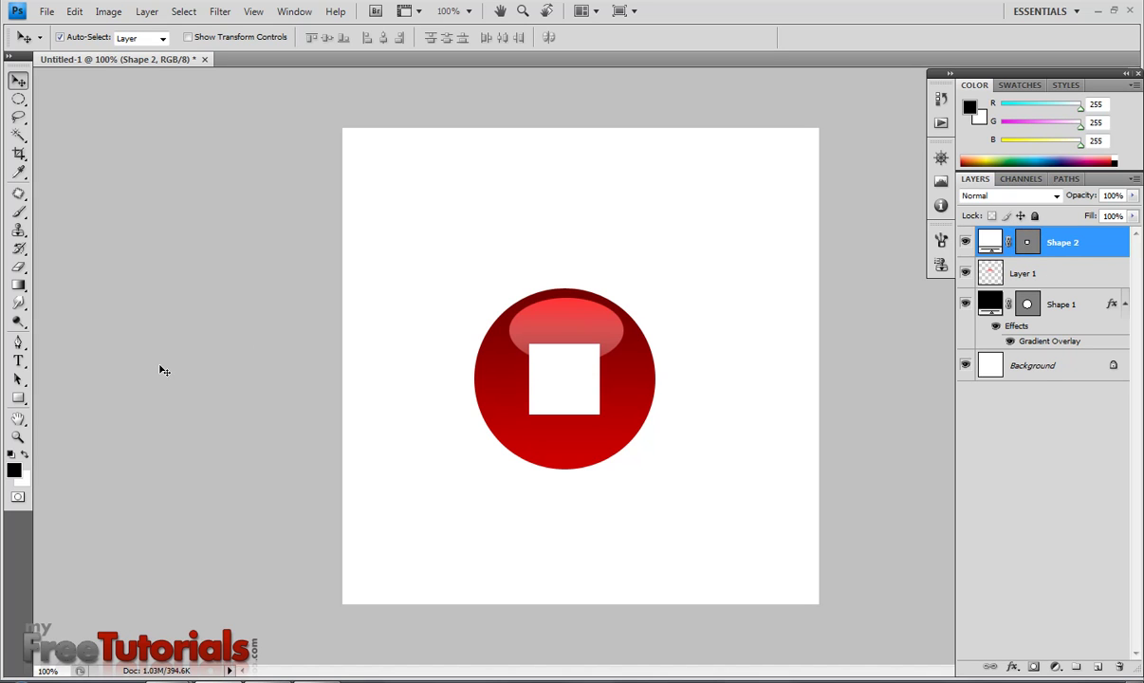
{"action": "left_click", "coordinate": [17, 400]}
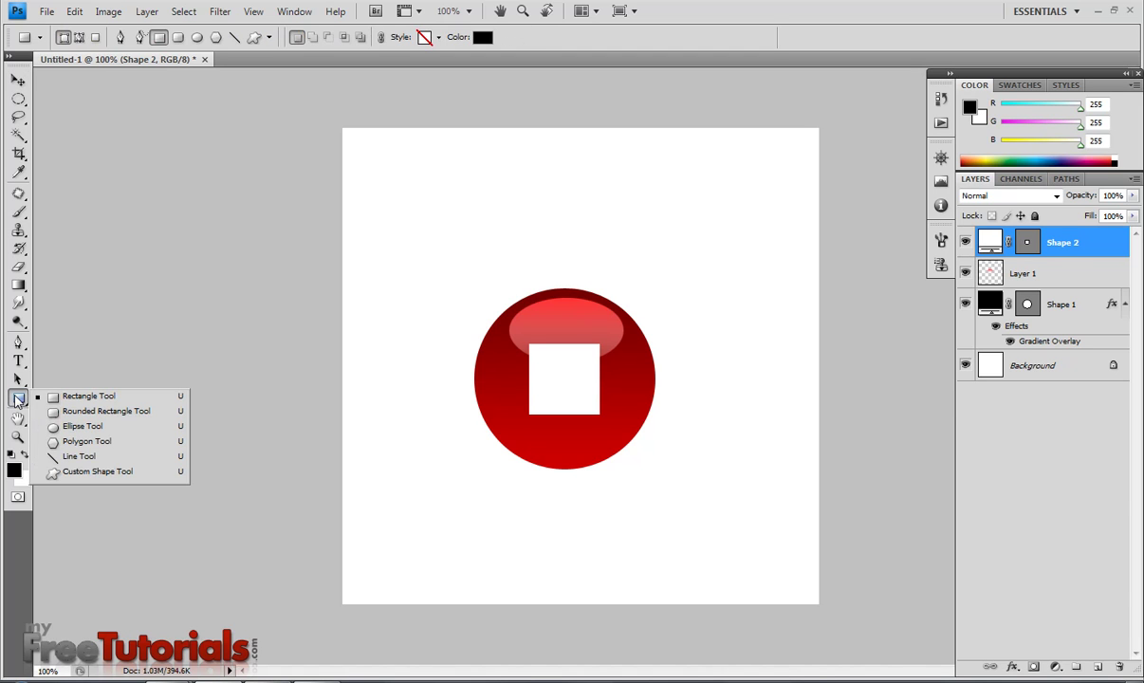
- Draw a small bright-red ellipse below the white square
{"action": "left_click", "coordinate": [75, 426]}
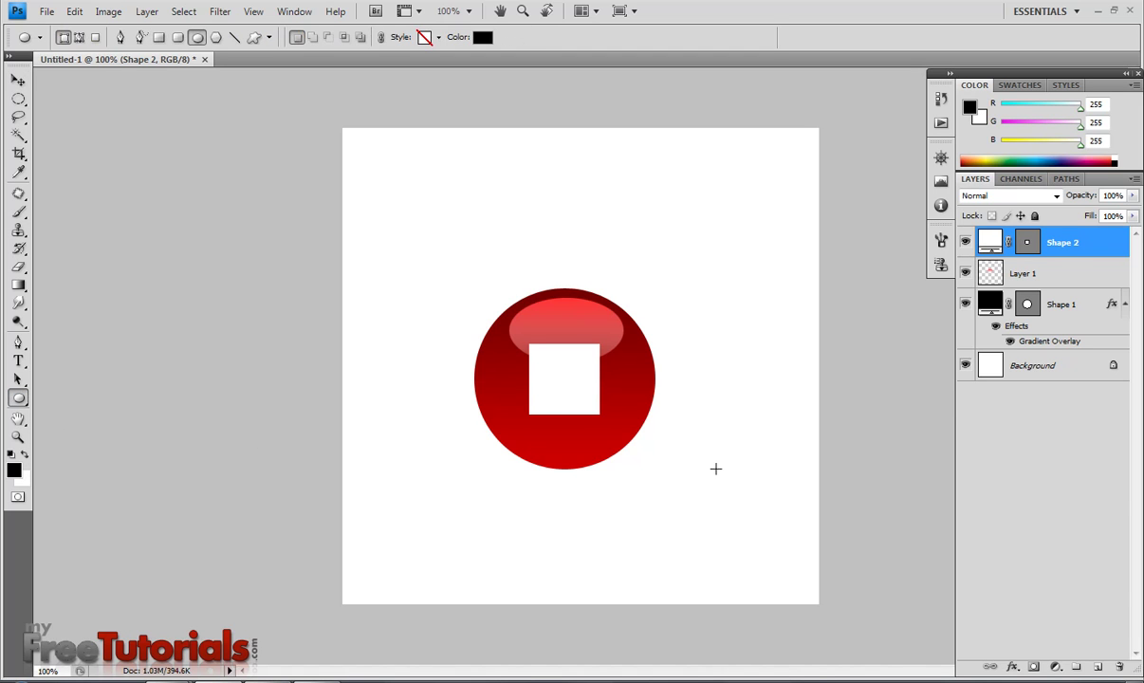
{"action": "left_click_drag", "start_coordinate": [541, 420], "coordinate": [589, 440]}
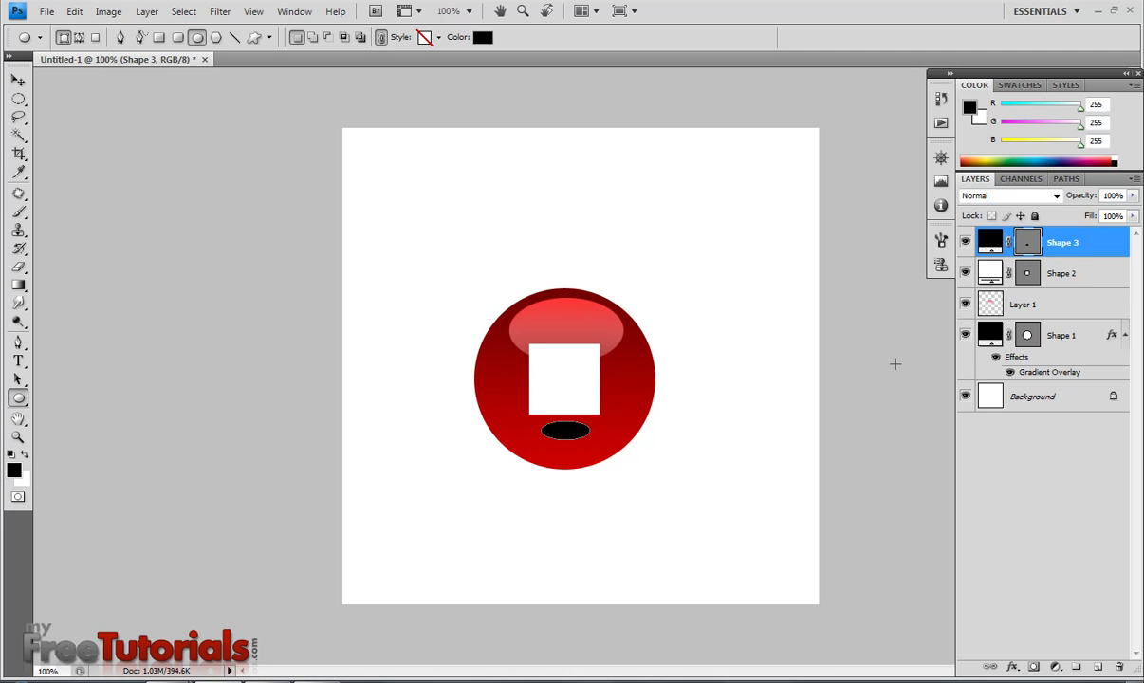
{"action": "double_click", "coordinate": [989, 242]}
{"action": "left_click_drag", "start_coordinate": [821, 452], "coordinate": [891, 385]}
{"action": "left_click", "coordinate": [1017, 388]}
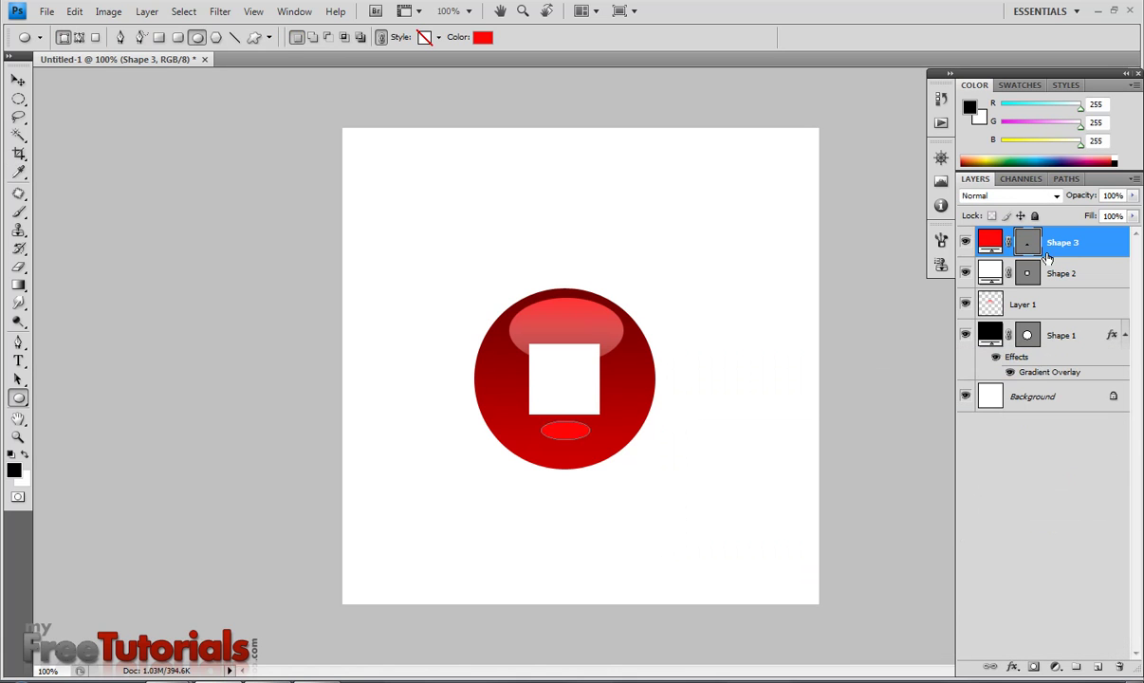
- Convert the ellipse to a Smart Object and apply a 13 px Gaussian Blur
{"action": "right_click", "coordinate": [1030, 246]}
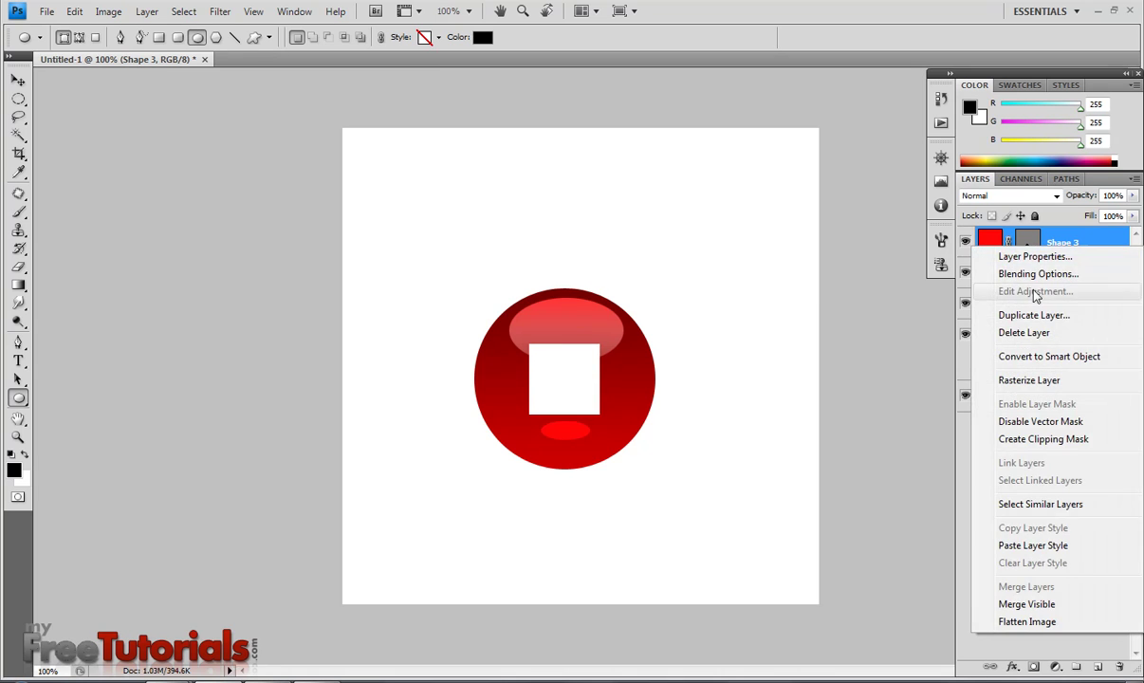
{"action": "left_click", "coordinate": [1007, 365]}
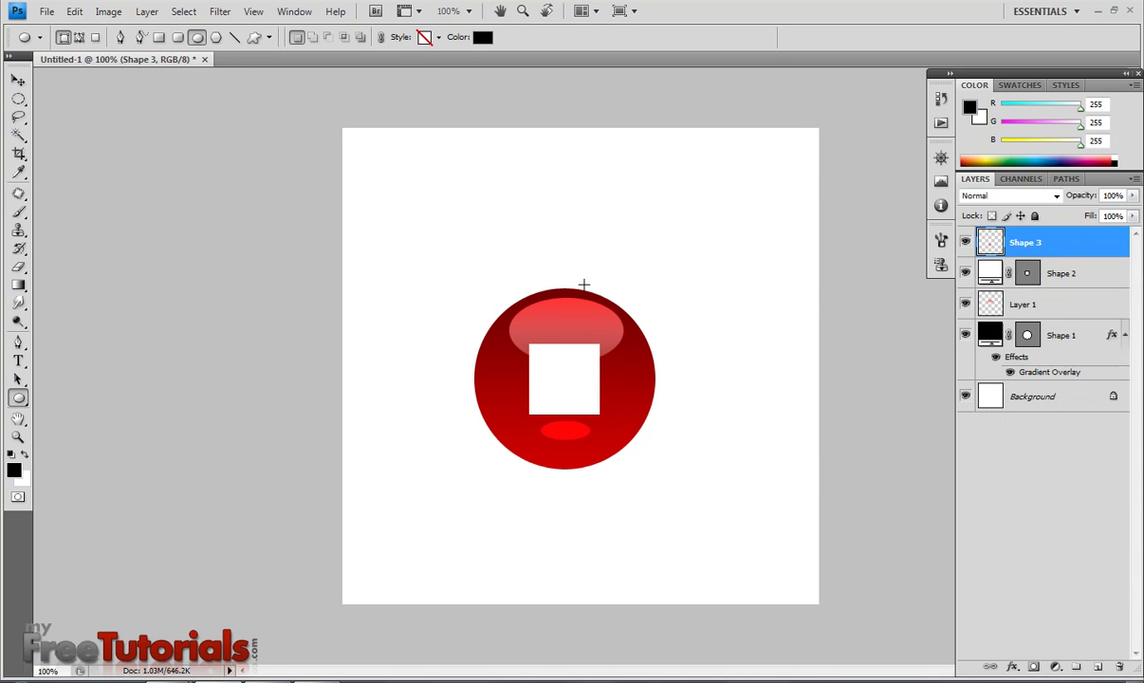
{"action": "left_click", "coordinate": [219, 11]}
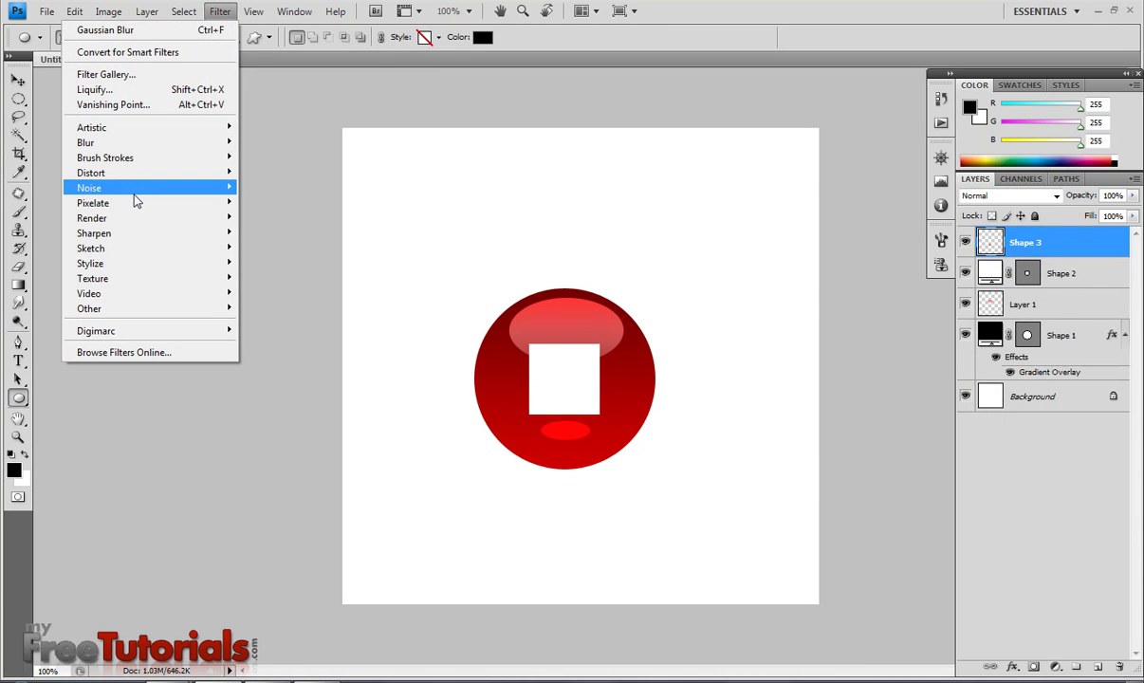
{"action": "mouse_move", "coordinate": [128, 143]}
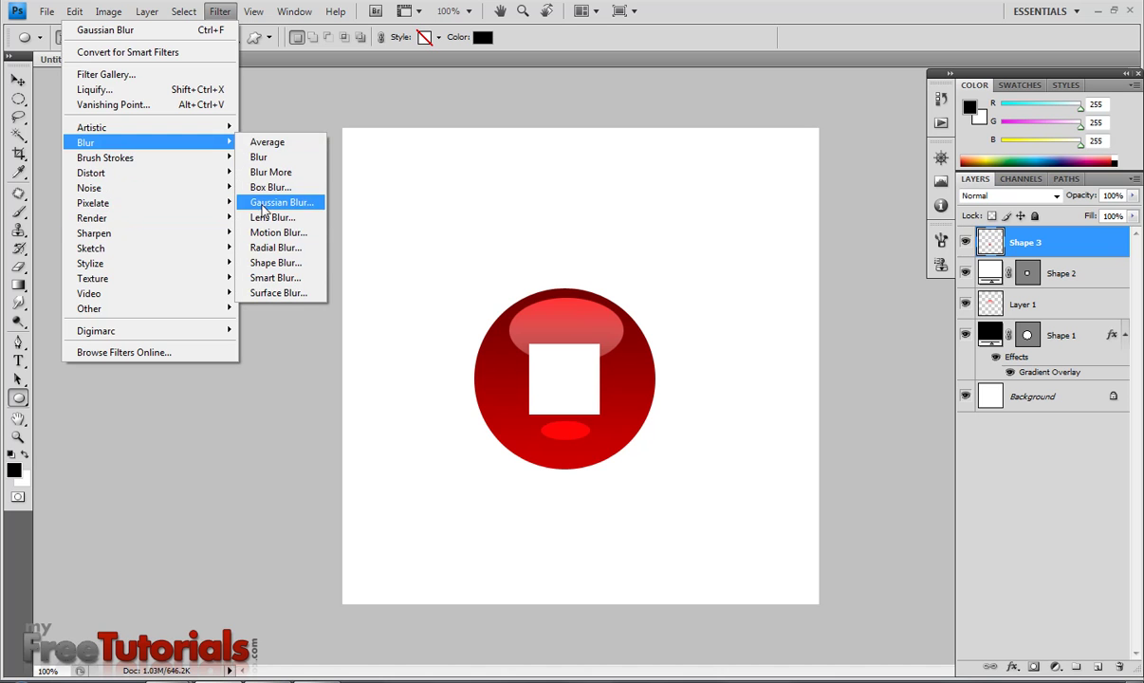
{"action": "left_click", "coordinate": [275, 202]}
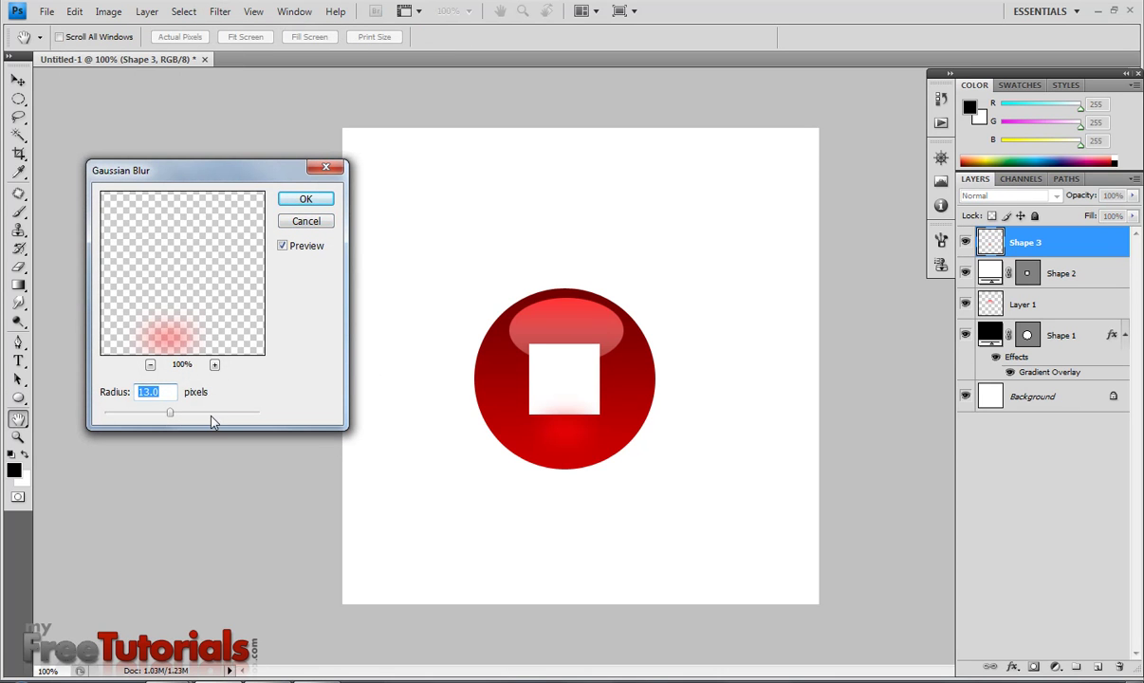
{"action": "left_click", "coordinate": [285, 203]}
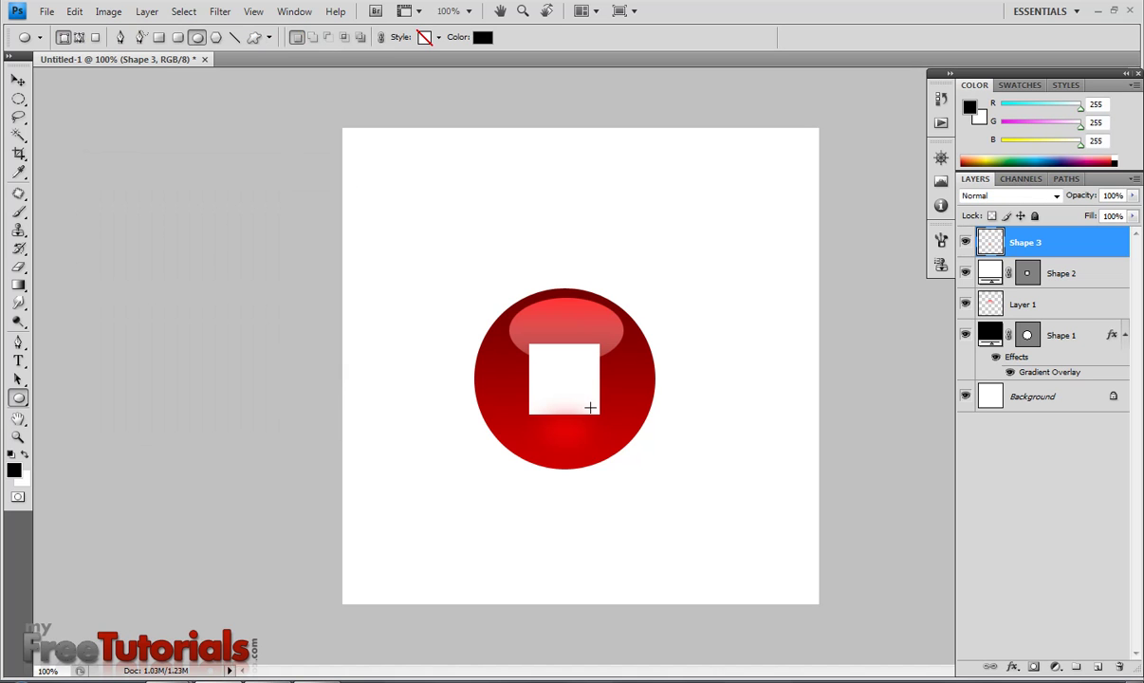
- Select the white square's layer and nudge it down a few pixels
{"action": "left_click", "coordinate": [18, 79]}
{"action": "left_click", "coordinate": [633, 414]}
{"action": "key", "text": "Down"}
{"action": "key", "text": "Down"}
{"action": "key", "text": "Down"}
{"action": "key", "text": "Down"}
{"action": "key", "text": "Down"}
{"action": "key", "text": "Down"}
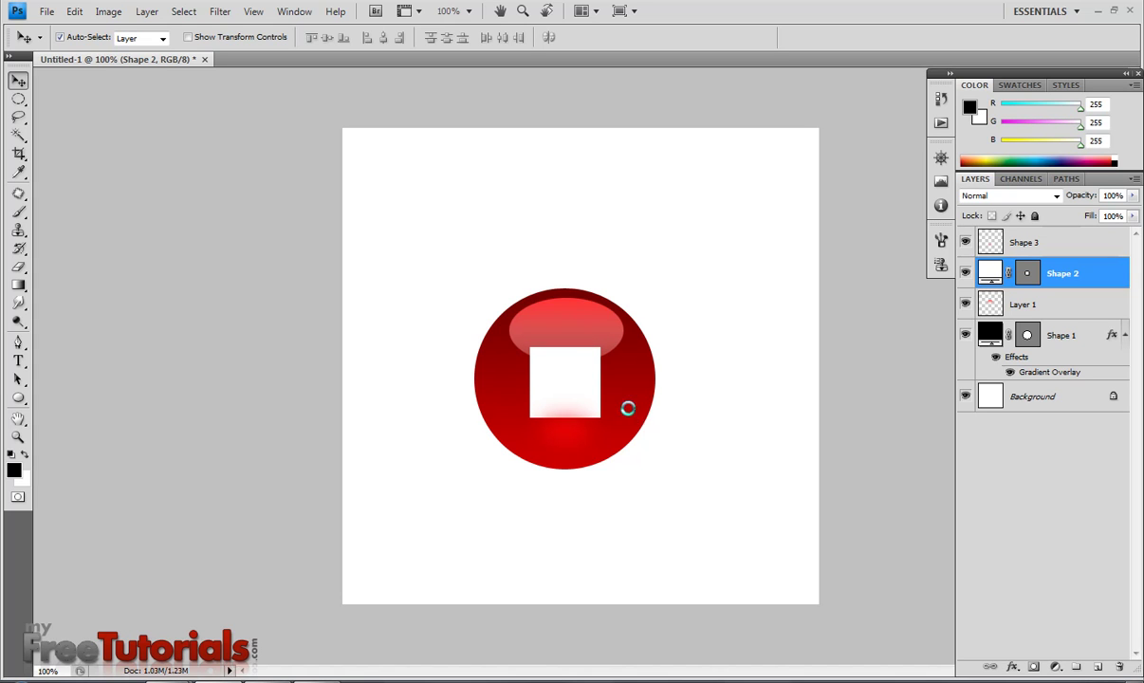
{"action": "key", "text": "Right"}
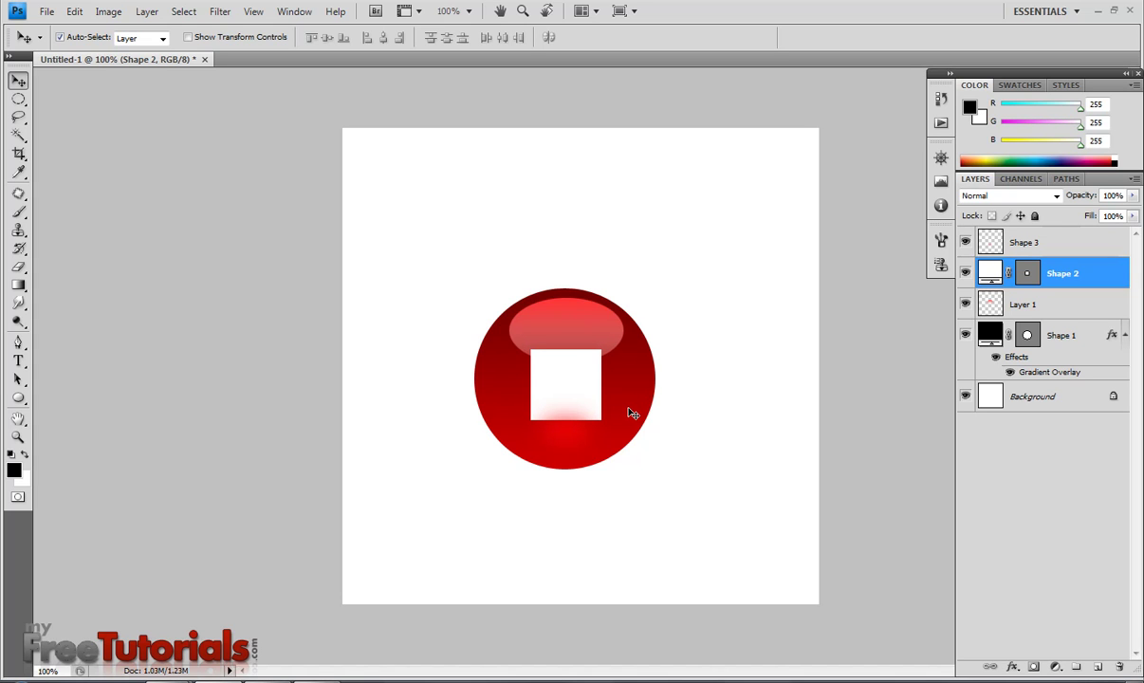
{"action": "key", "text": "Up"}
{"action": "left_click", "coordinate": [1032, 277]}
- Move the glow layer Shape 3 below Shape 2 in the Layers panel
{"action": "left_click", "coordinate": [965, 242]}
{"action": "left_click", "coordinate": [964, 242]}
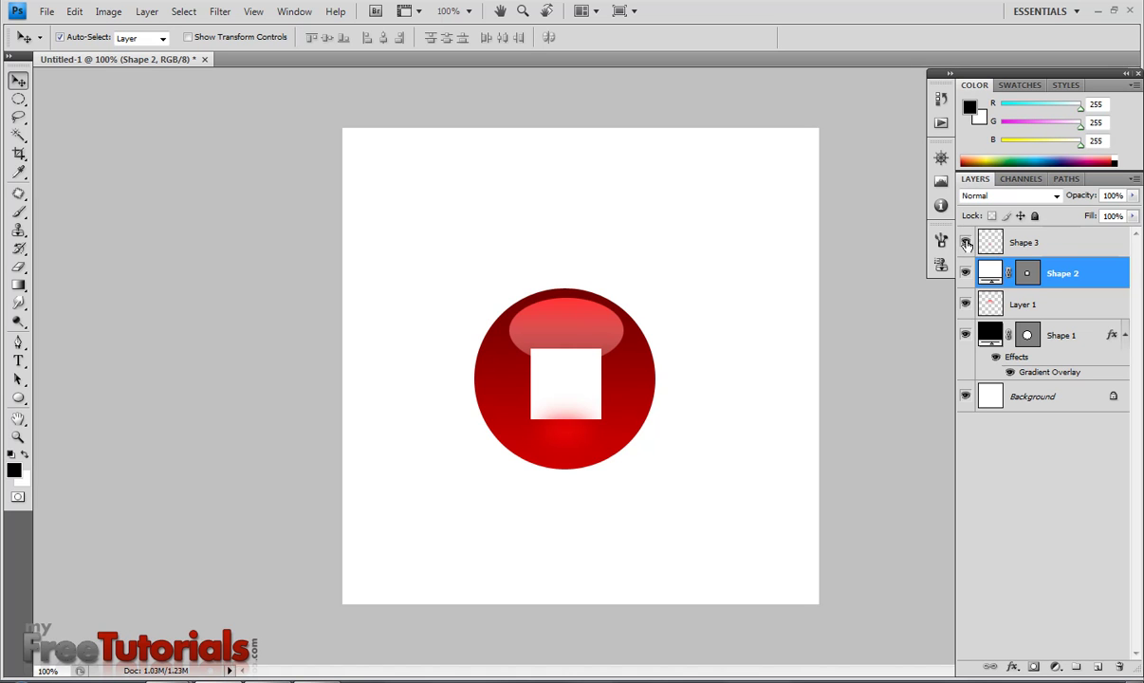
{"action": "left_click", "coordinate": [1063, 243]}
{"action": "left_click_drag", "start_coordinate": [1063, 242], "coordinate": [1063, 286]}
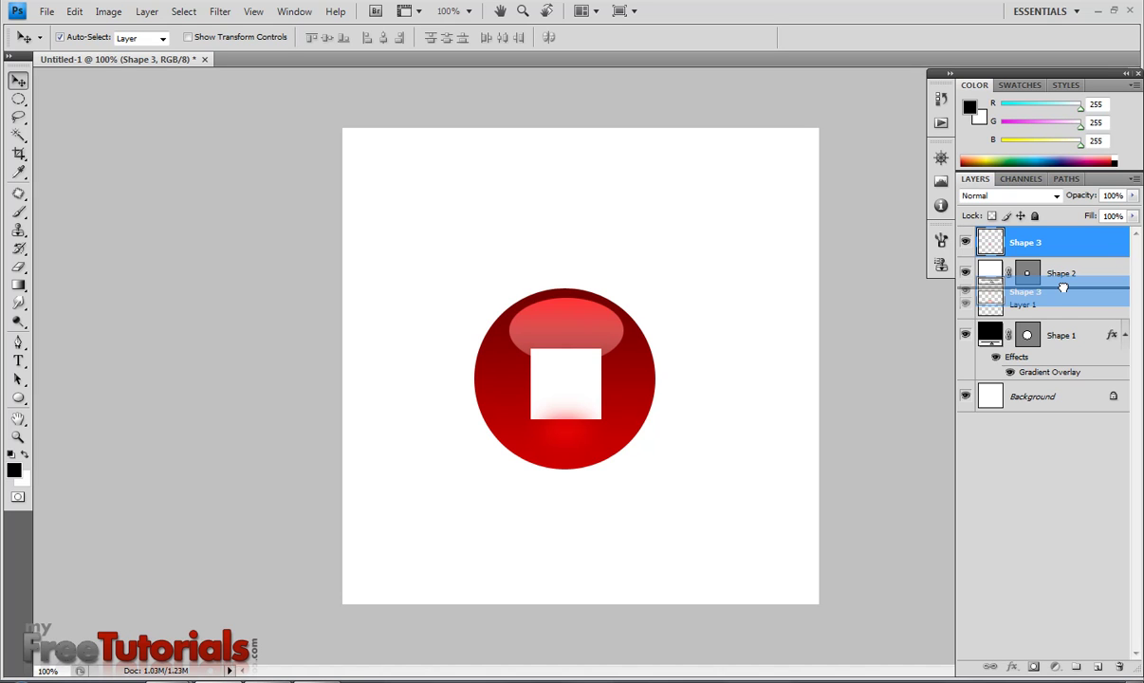
{"action": "left_click_drag", "start_coordinate": [1063, 287], "coordinate": [1063, 290]}
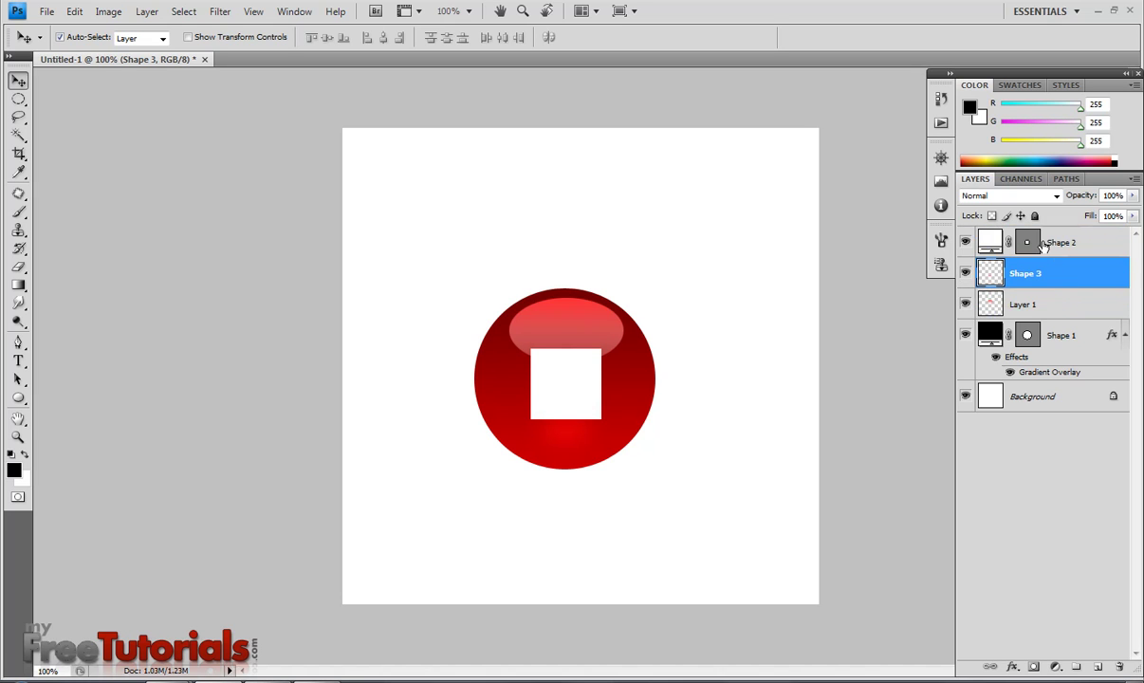
{"action": "left_click_drag", "start_coordinate": [1056, 277], "coordinate": [1019, 248]}
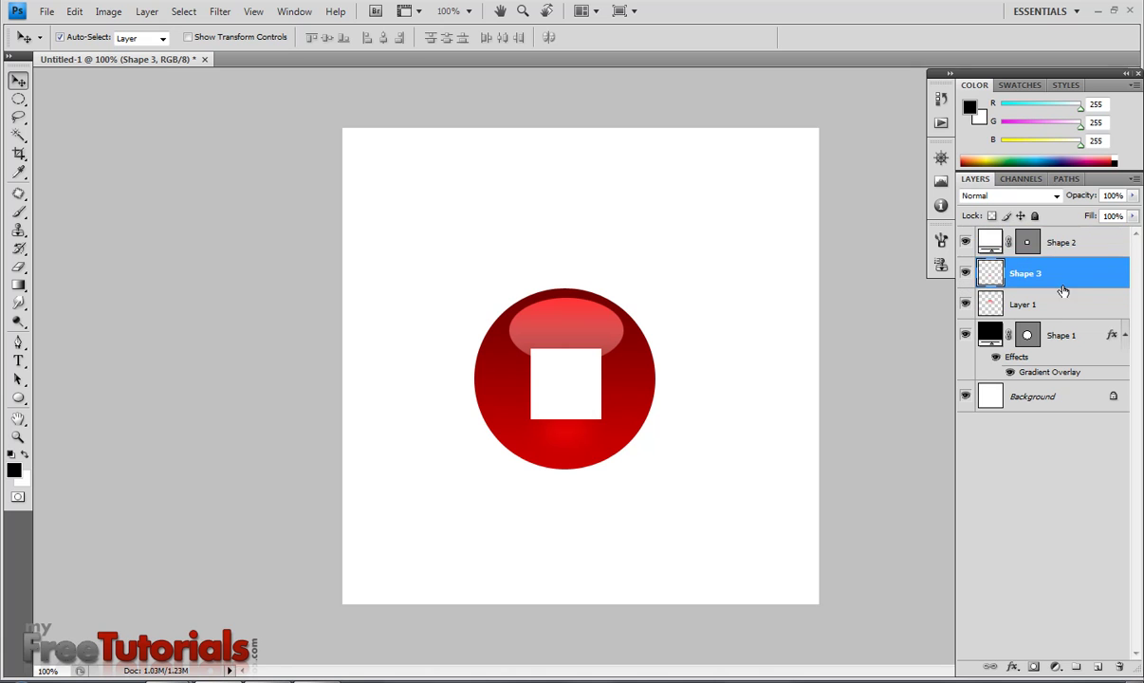
- Change the square's fill colour to light grey #e2e2e2
{"action": "double_click", "coordinate": [993, 245]}
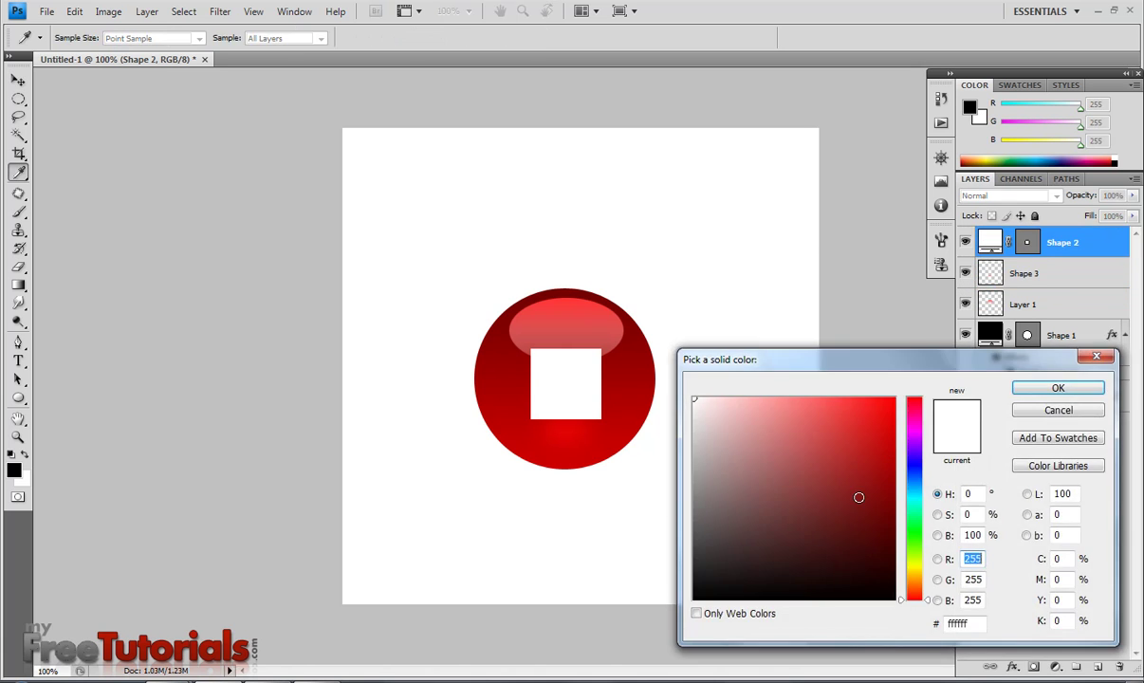
{"action": "double_click", "coordinate": [971, 622]}
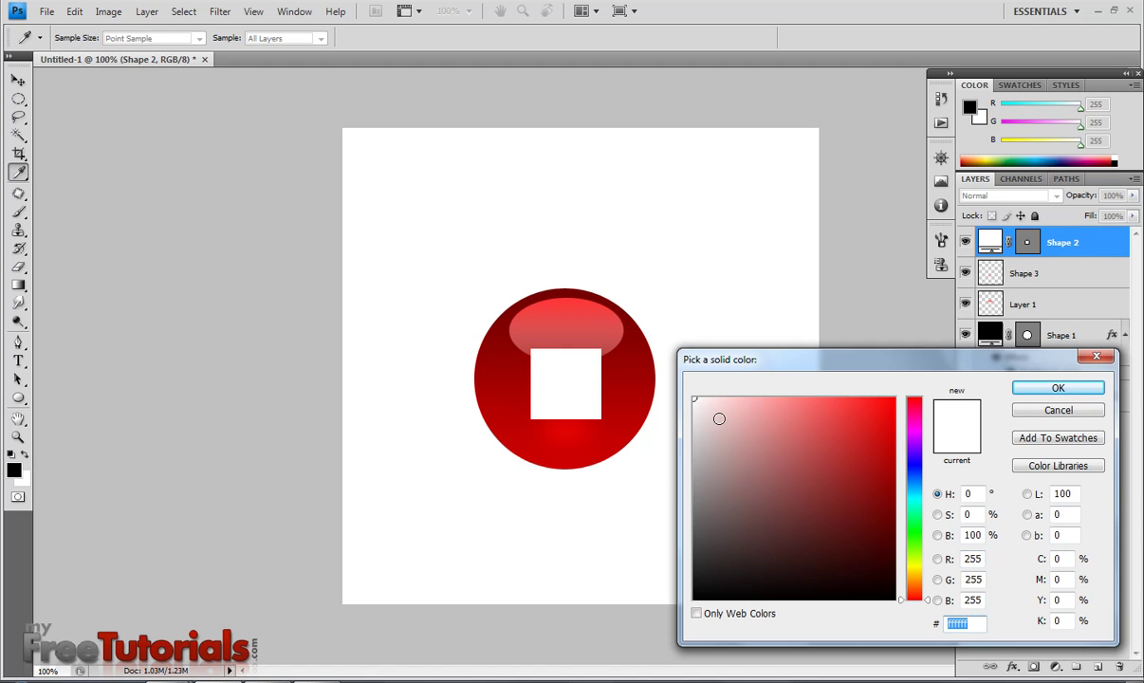
{"action": "type", "text": "e2e2e2"}
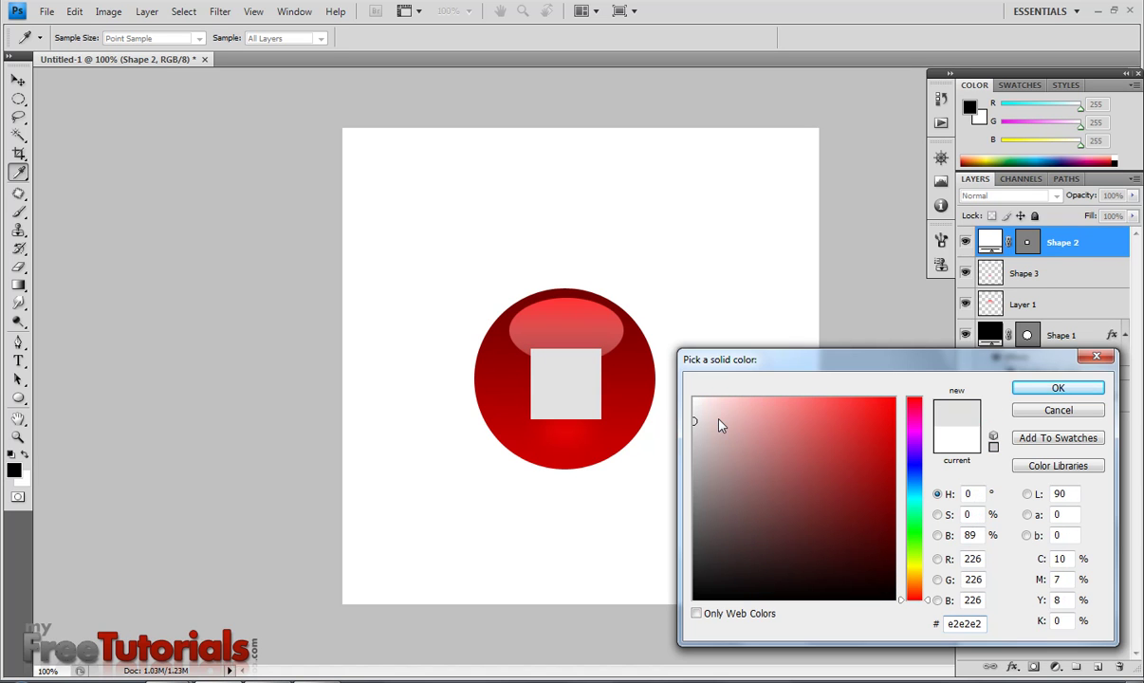
{"action": "left_click", "coordinate": [1056, 388]}
{"action": "key", "text": "v"}
{"action": "right_click", "coordinate": [1022, 239]}
{"action": "key", "text": "Escape"}
- Give the square a #7b0000 drop shadow with 90° angle and 0 px distance
{"action": "double_click", "coordinate": [1090, 243]}
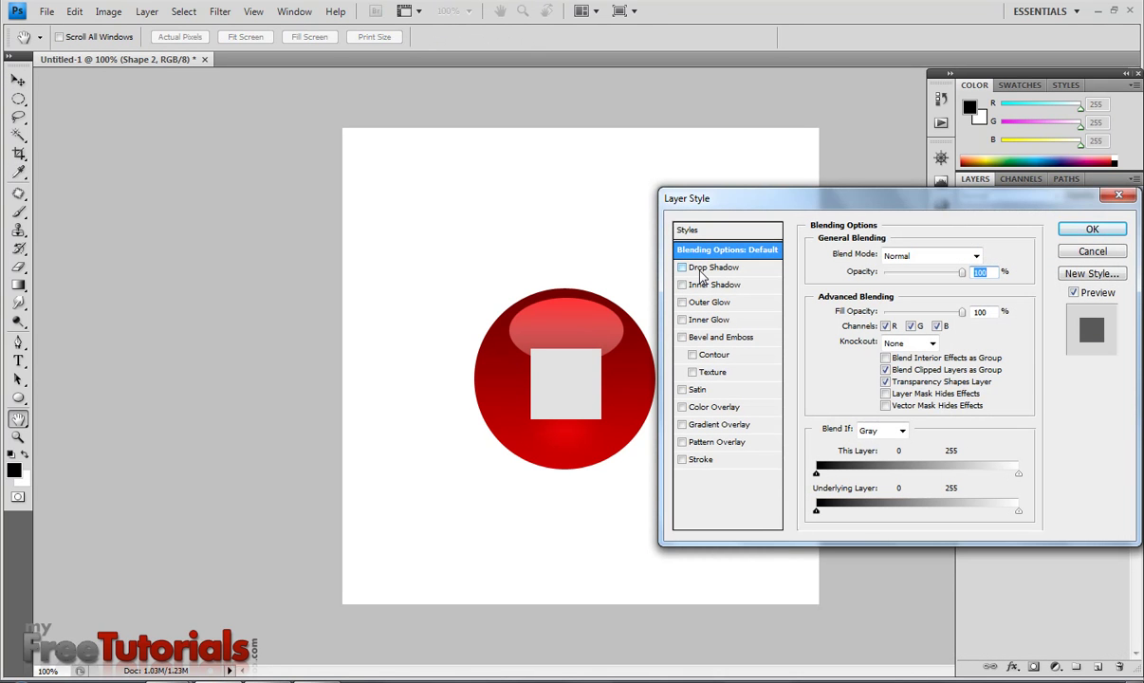
{"action": "left_click", "coordinate": [706, 270]}
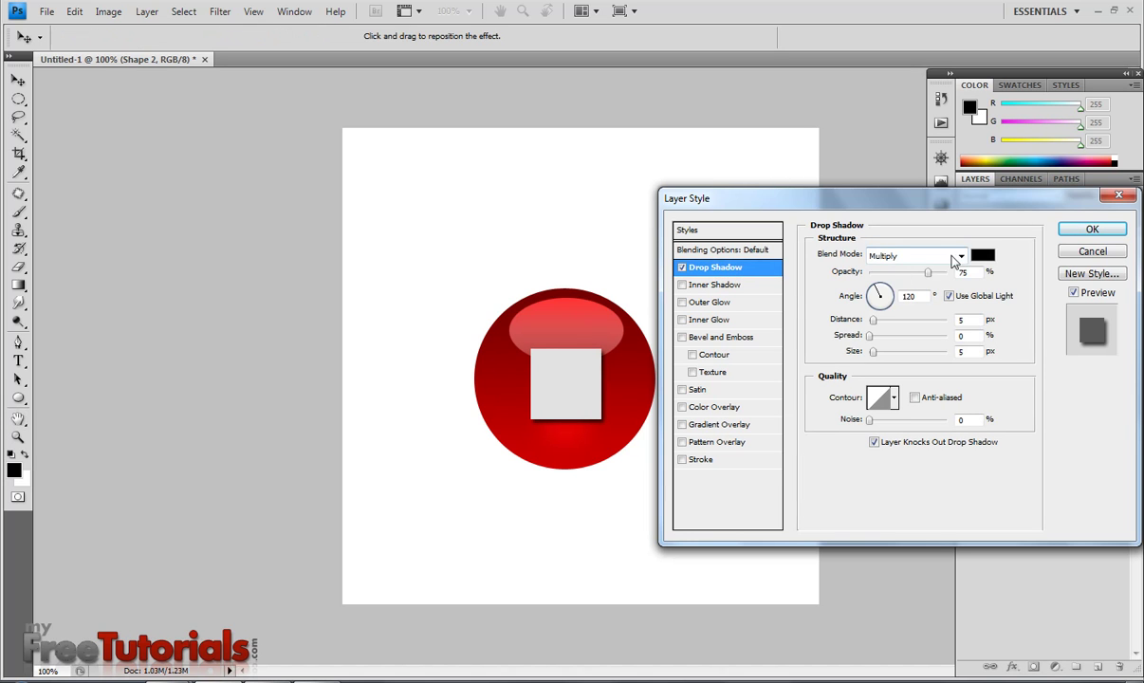
{"action": "left_click", "coordinate": [990, 257]}
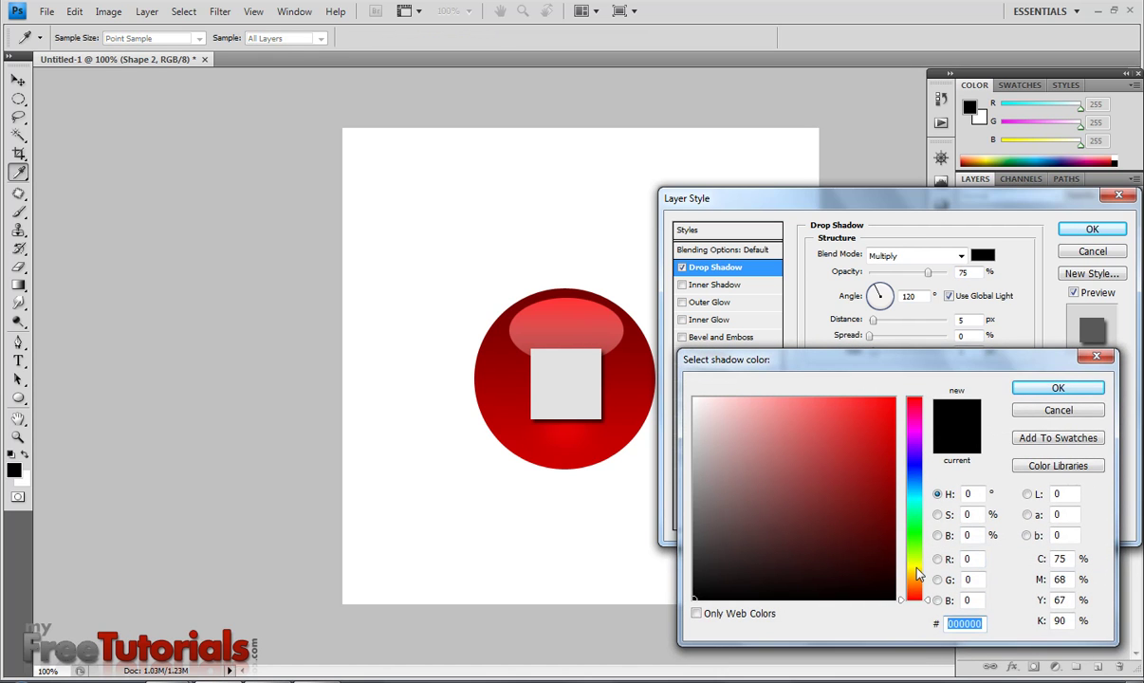
{"action": "type", "text": "7b0000"}
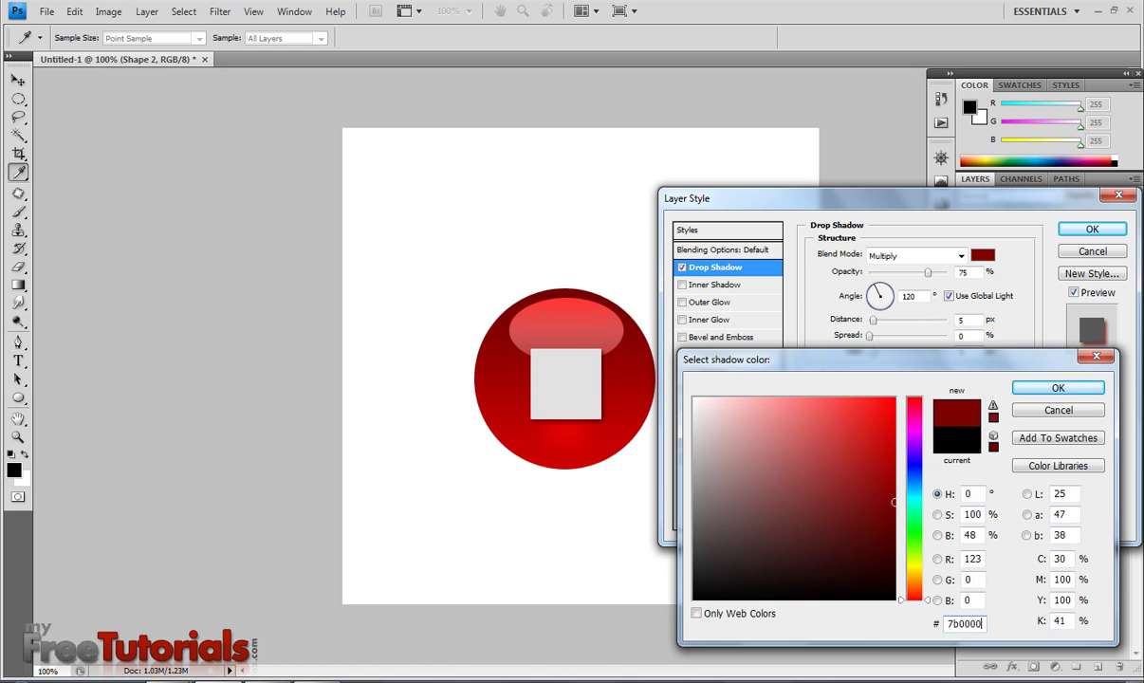
{"action": "left_click", "coordinate": [1057, 387]}
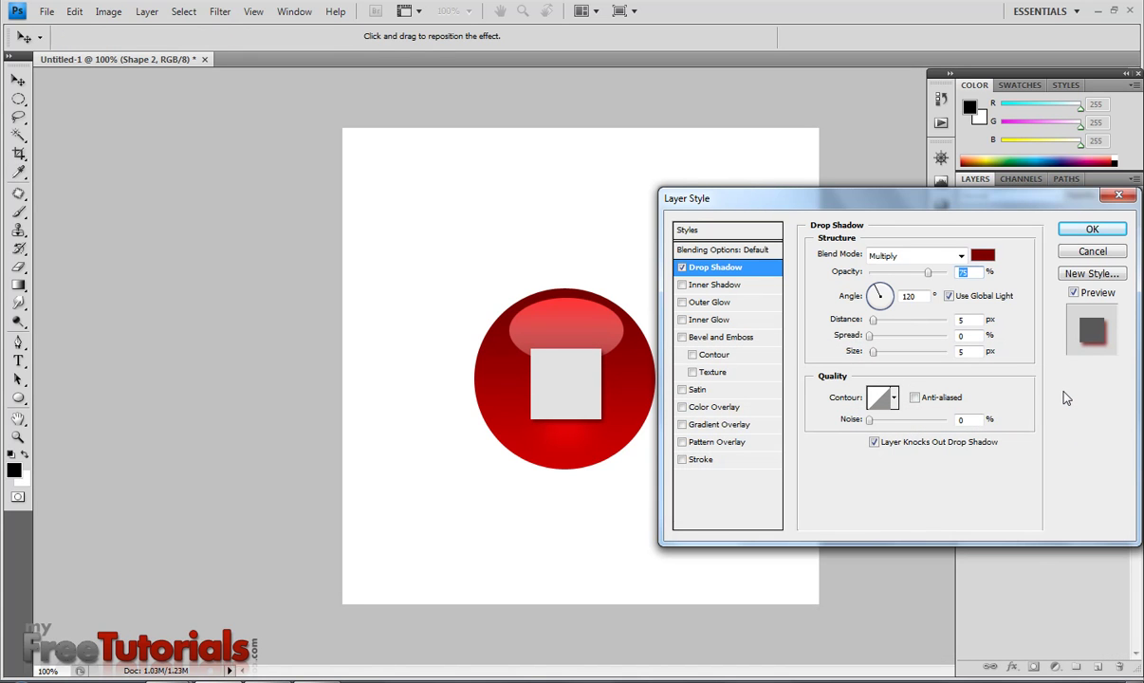
{"action": "double_click", "coordinate": [920, 296]}
{"action": "type", "text": "90"}
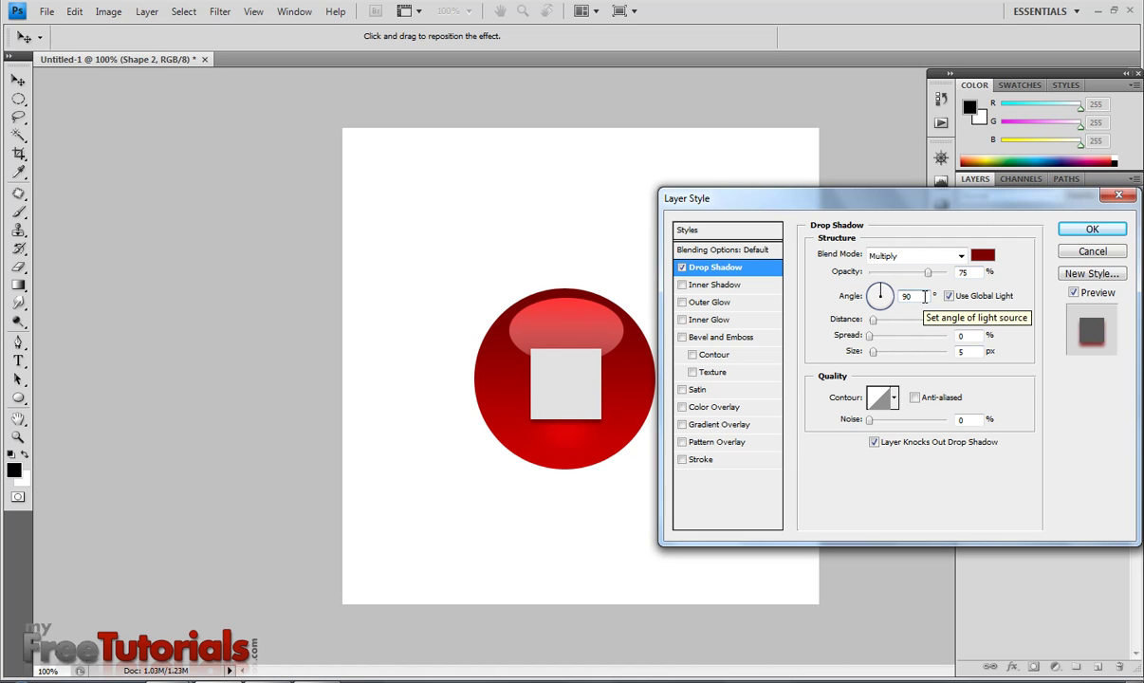
{"action": "key", "text": "Tab"}
{"action": "type", "text": "0"}
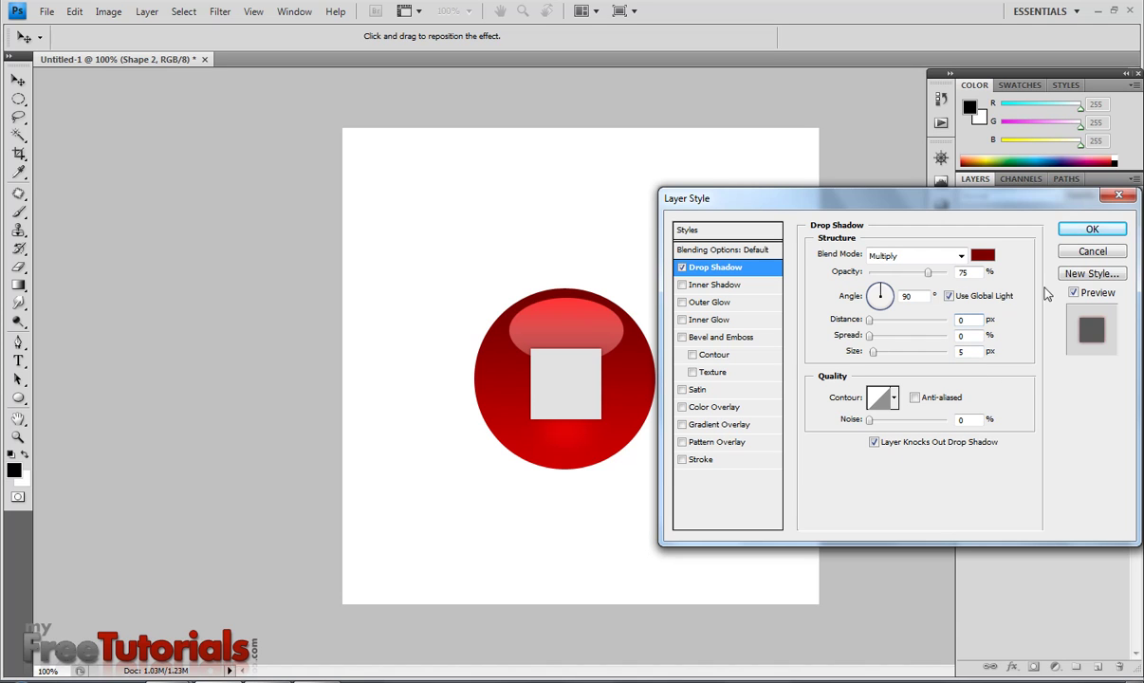
{"action": "left_click", "coordinate": [1091, 229]}
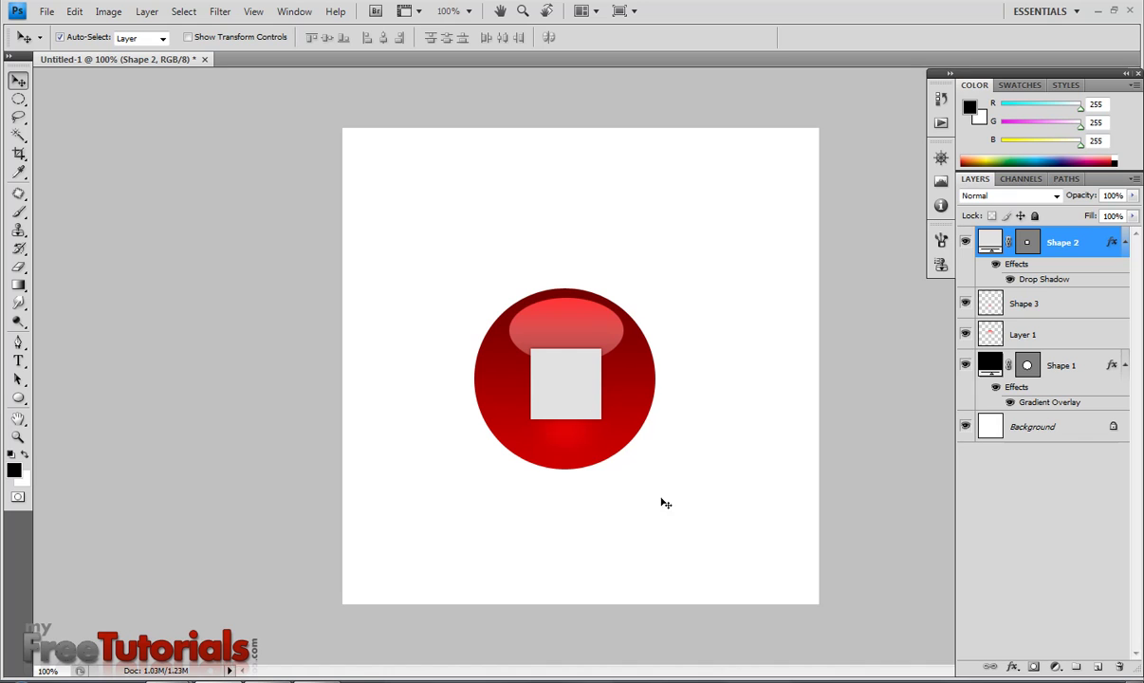
- Duplicate the red circle layer as Shape 1 copy
{"action": "left_click", "coordinate": [642, 380]}
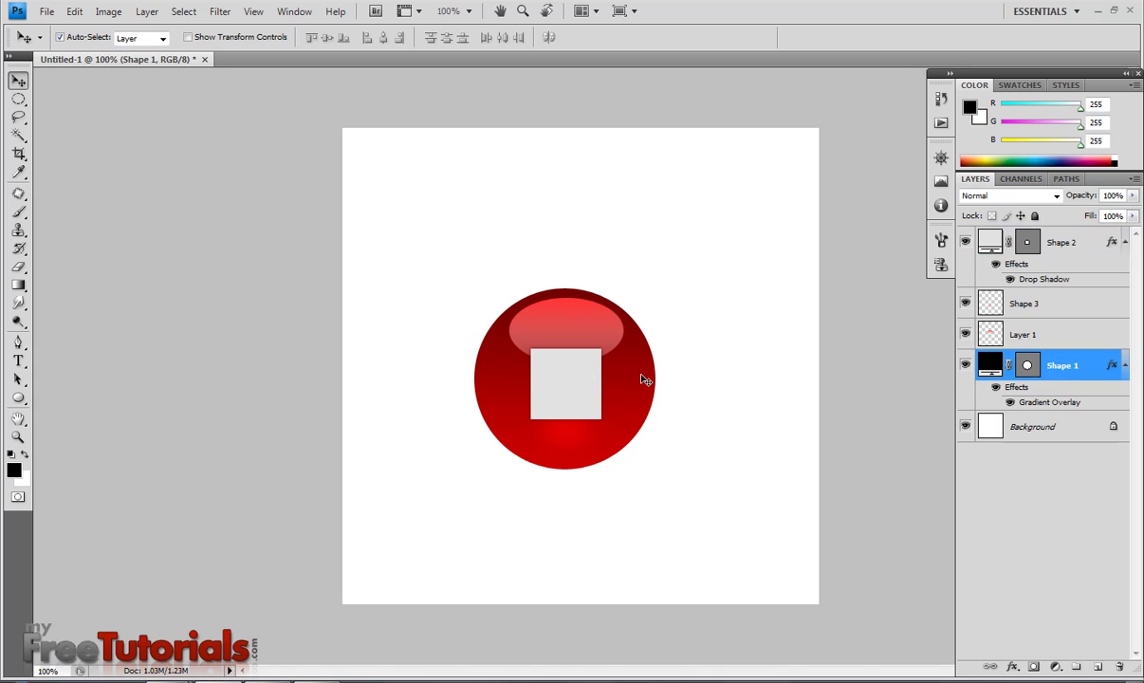
{"action": "left_click", "coordinate": [1027, 366]}
{"action": "left_click", "coordinate": [966, 366]}
{"action": "left_click", "coordinate": [966, 366]}
{"action": "right_click", "coordinate": [1099, 375]}
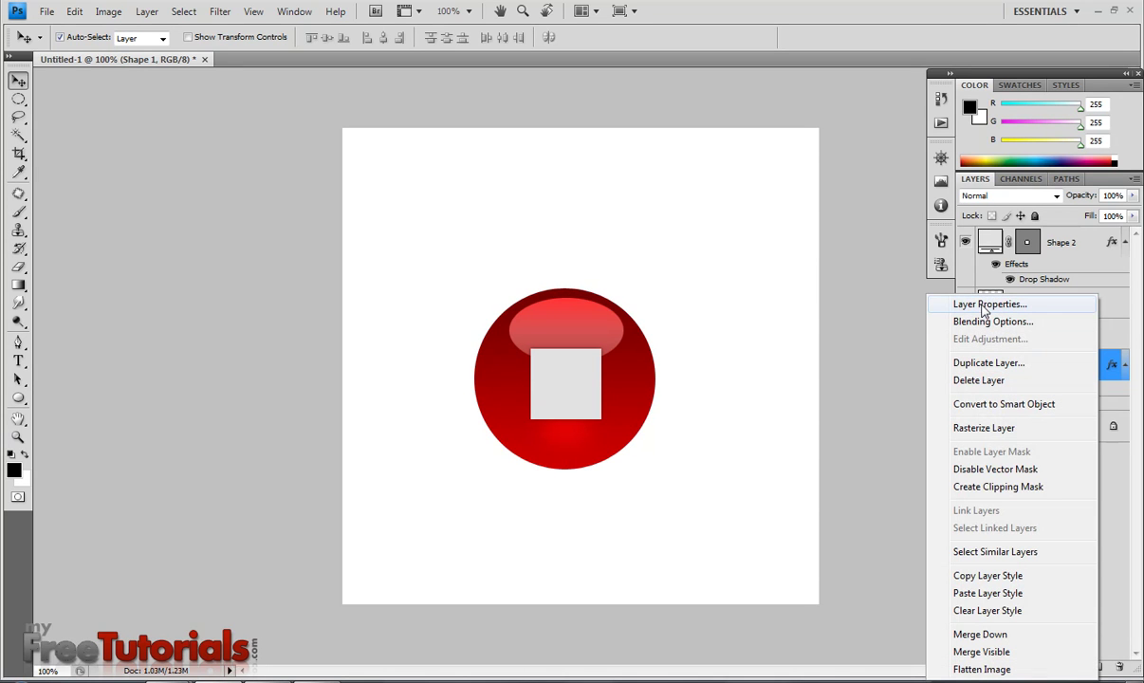
{"action": "left_click", "coordinate": [986, 363]}
{"action": "left_click", "coordinate": [708, 211]}
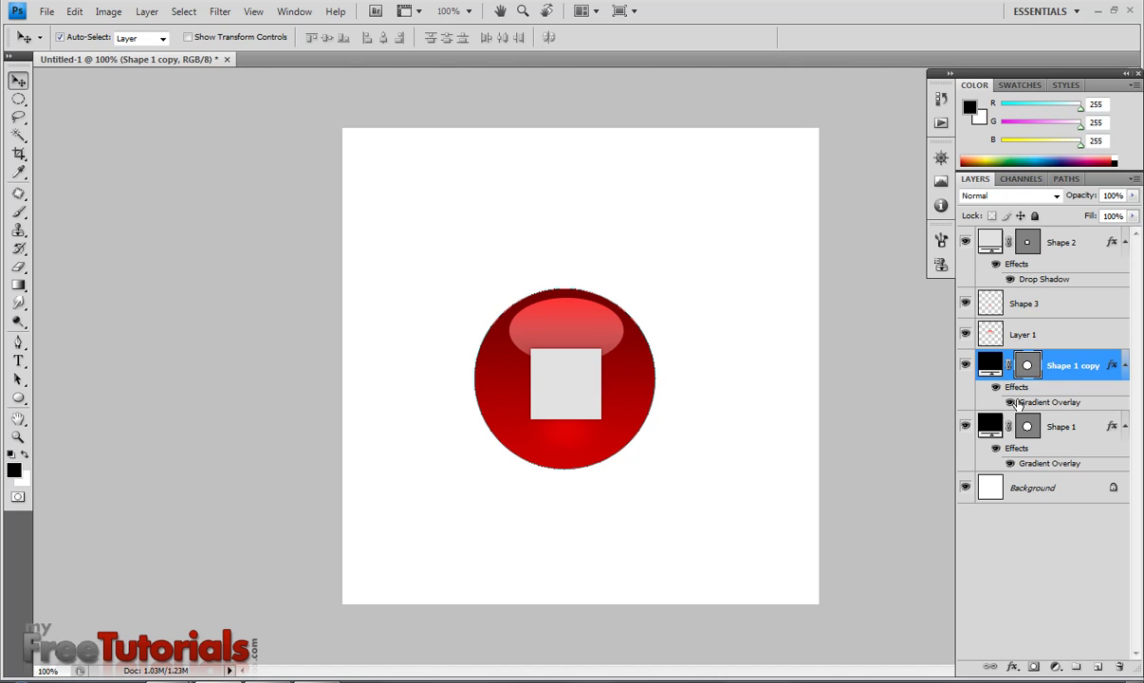
- Move Shape 1 copy beneath Shape 1 and enlarge it to about 108%
{"action": "left_click", "coordinate": [1010, 404]}
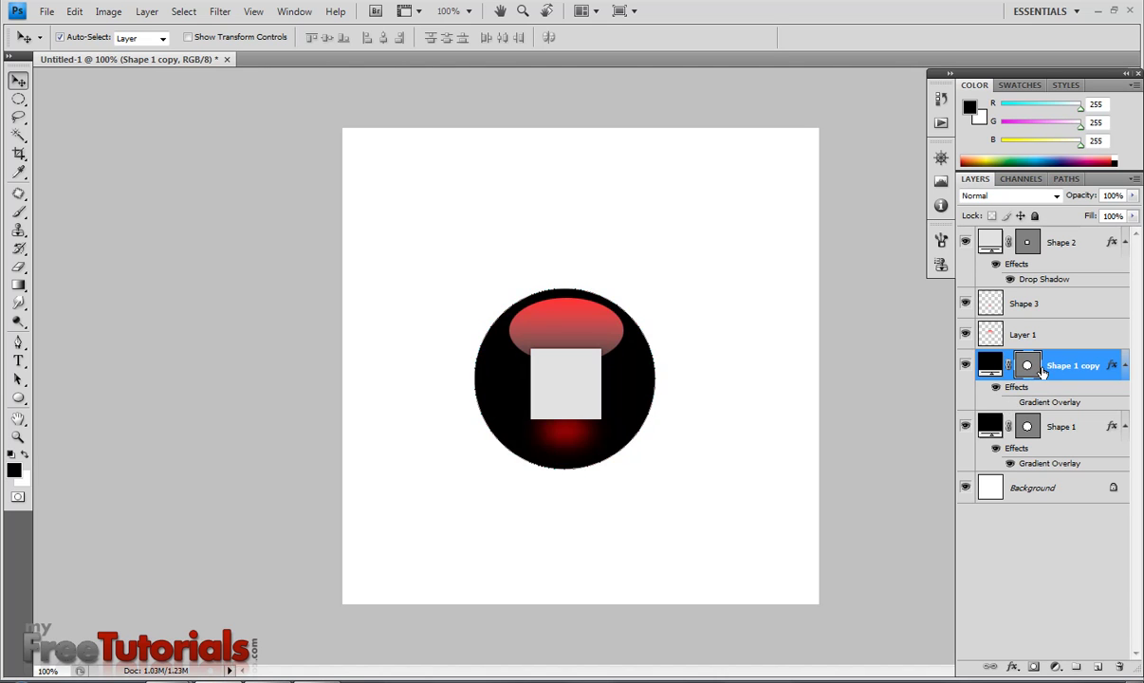
{"action": "left_click", "coordinate": [1011, 404]}
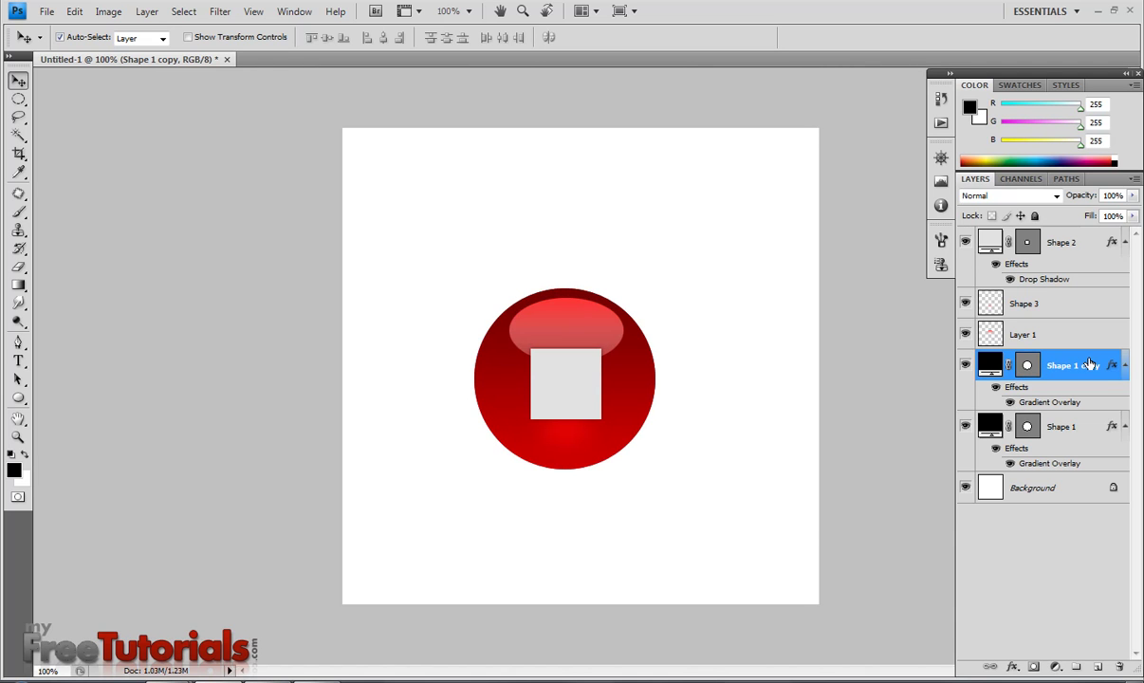
{"action": "left_click_drag", "start_coordinate": [1027, 368], "coordinate": [1066, 463]}
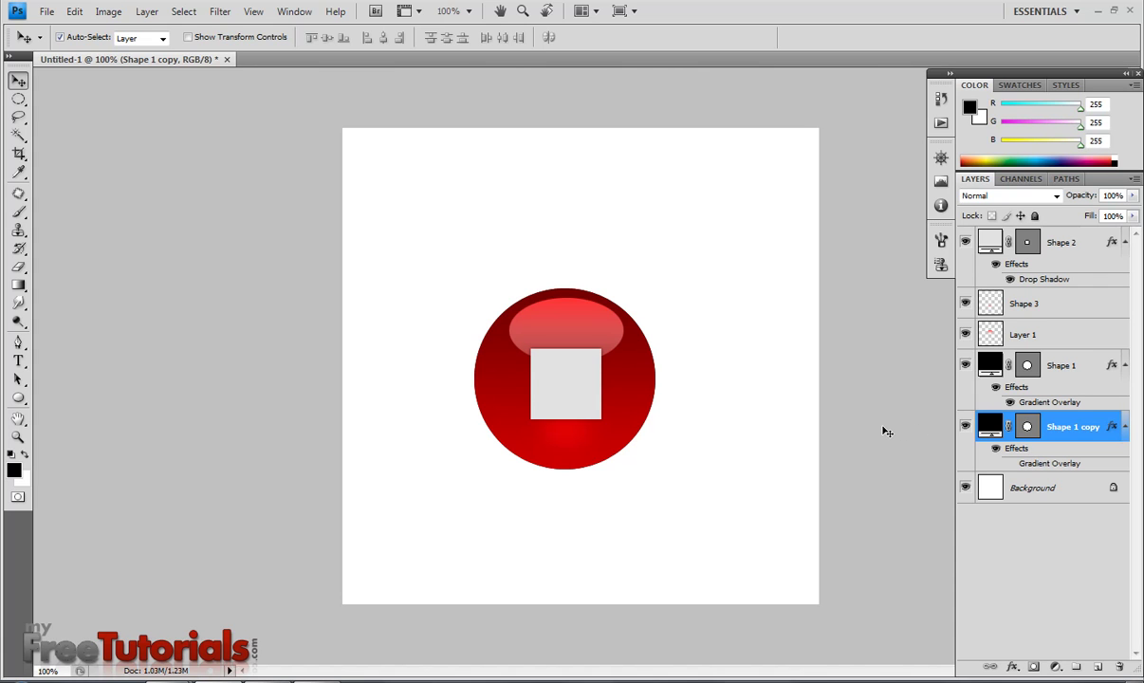
{"action": "key", "text": "ctrl+t"}
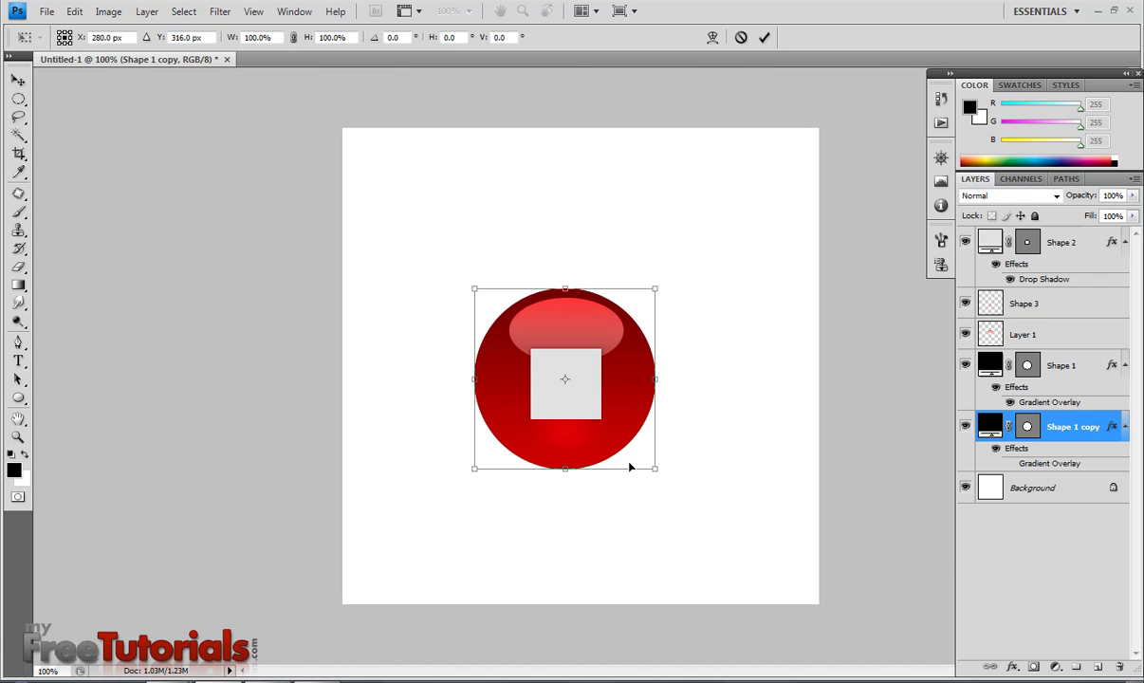
{"action": "left_click_drag", "start_coordinate": [656, 470], "coordinate": [665, 478]}
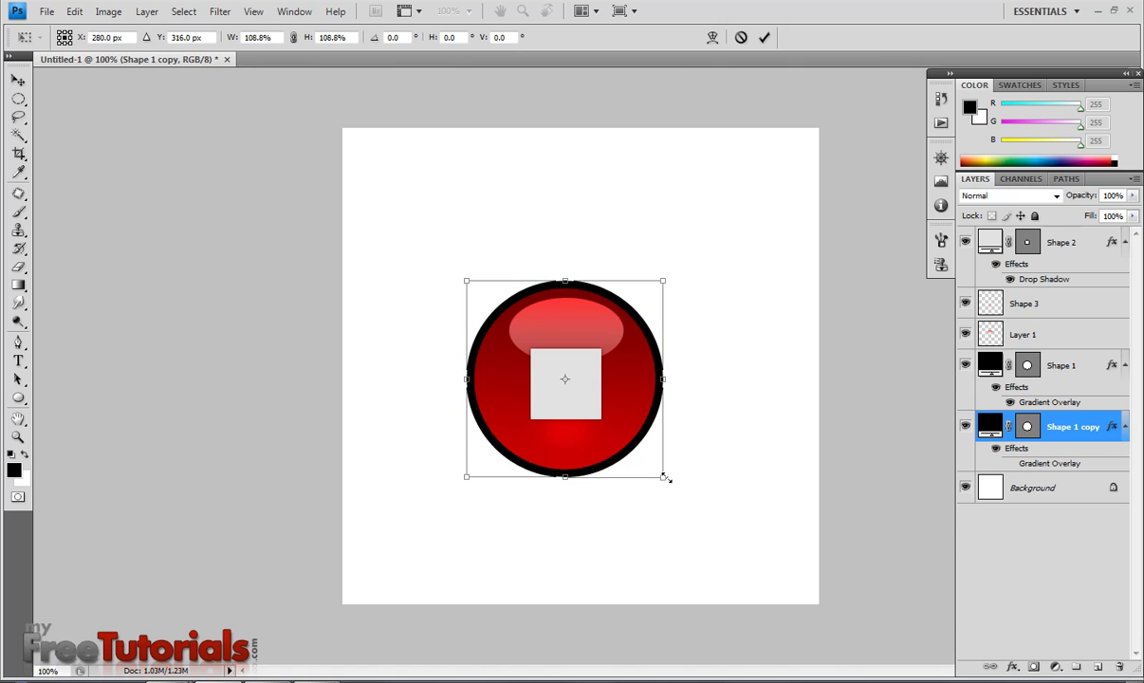
{"action": "key", "text": "Return"}
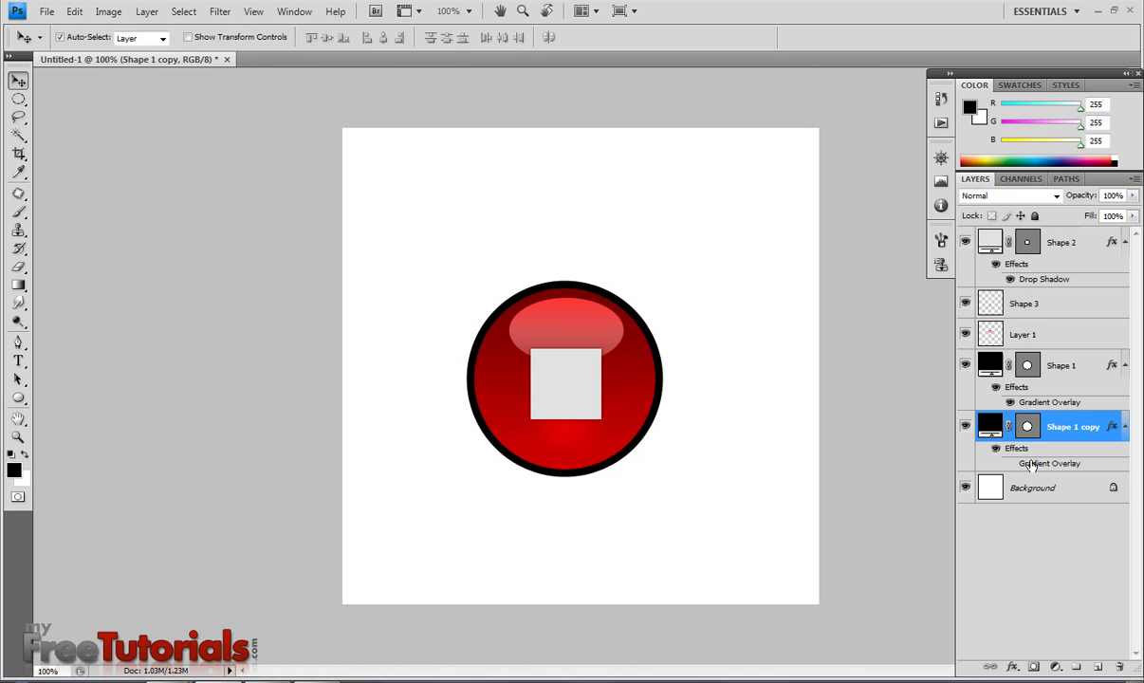
- Set the left stop of Shape 1 copy's gradient overlay to #838383
{"action": "double_click", "coordinate": [1063, 465]}
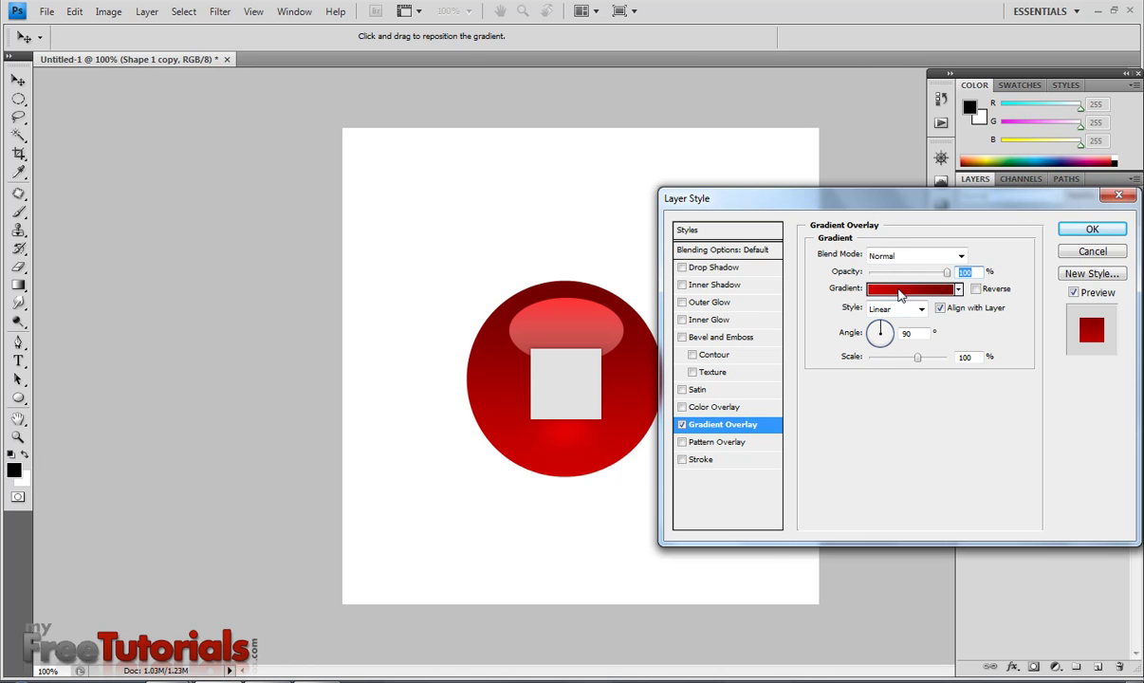
{"action": "left_click", "coordinate": [887, 288]}
{"action": "left_click", "coordinate": [783, 474]}
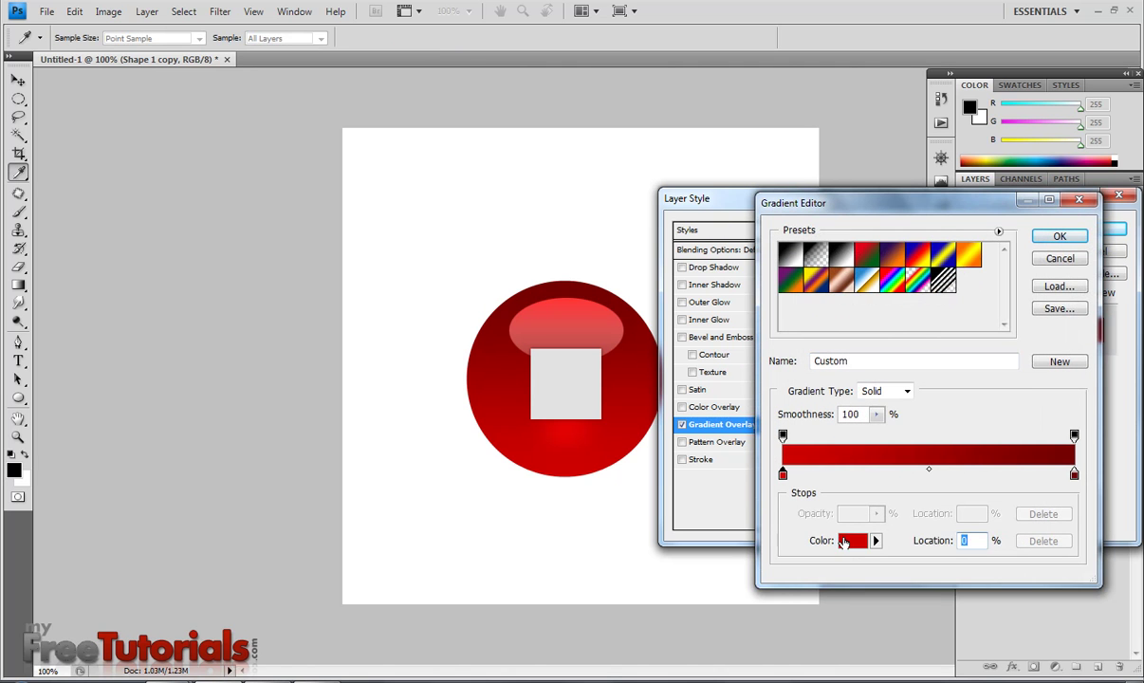
{"action": "left_click", "coordinate": [852, 540]}
{"action": "left_click", "coordinate": [977, 623]}
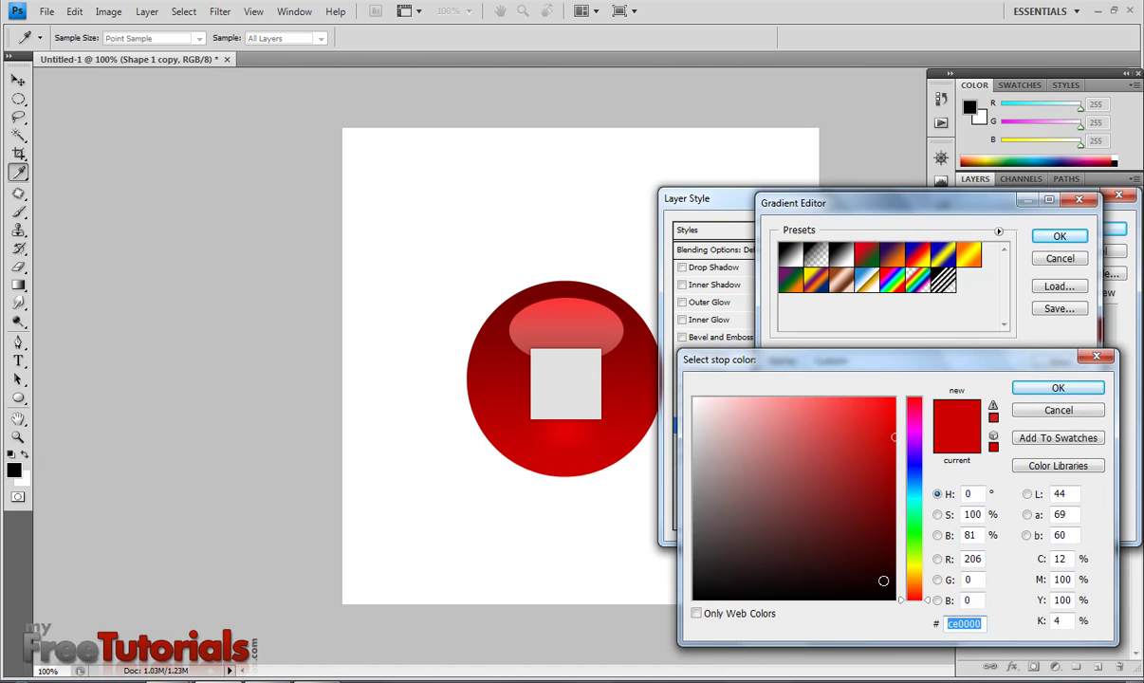
{"action": "type", "text": "8383"}
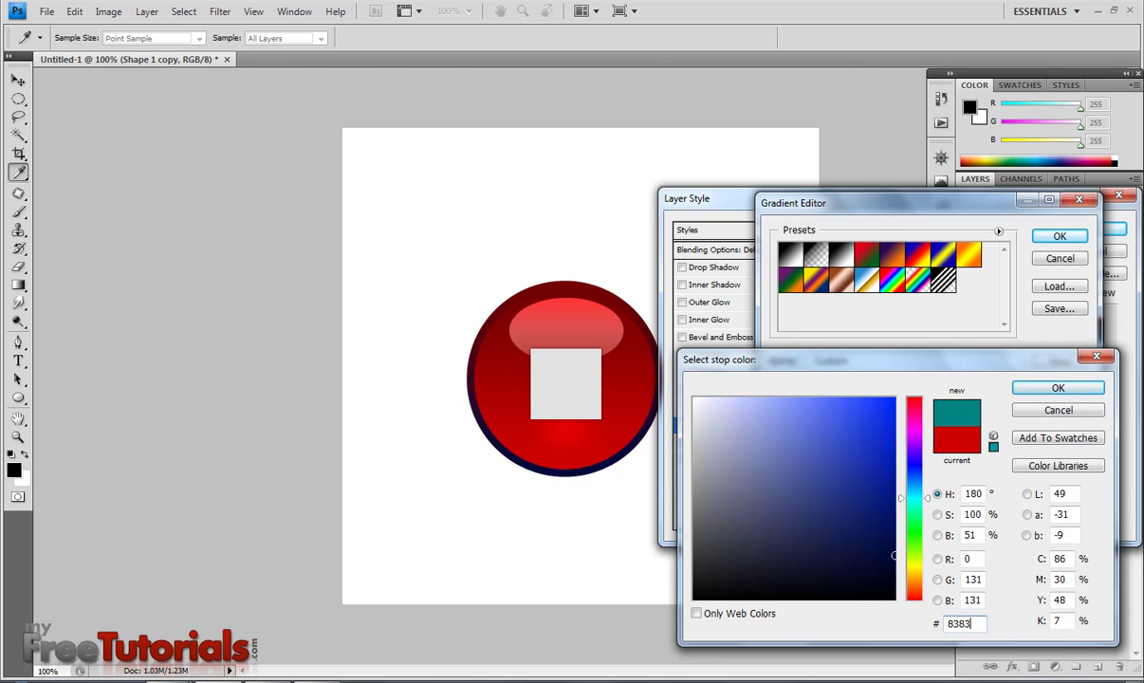
{"action": "type", "text": "83"}
{"action": "left_click", "coordinate": [1043, 388]}
- Set the right stop to #e0e0e0 and apply the grey gradient overlay
{"action": "left_click", "coordinate": [1073, 474]}
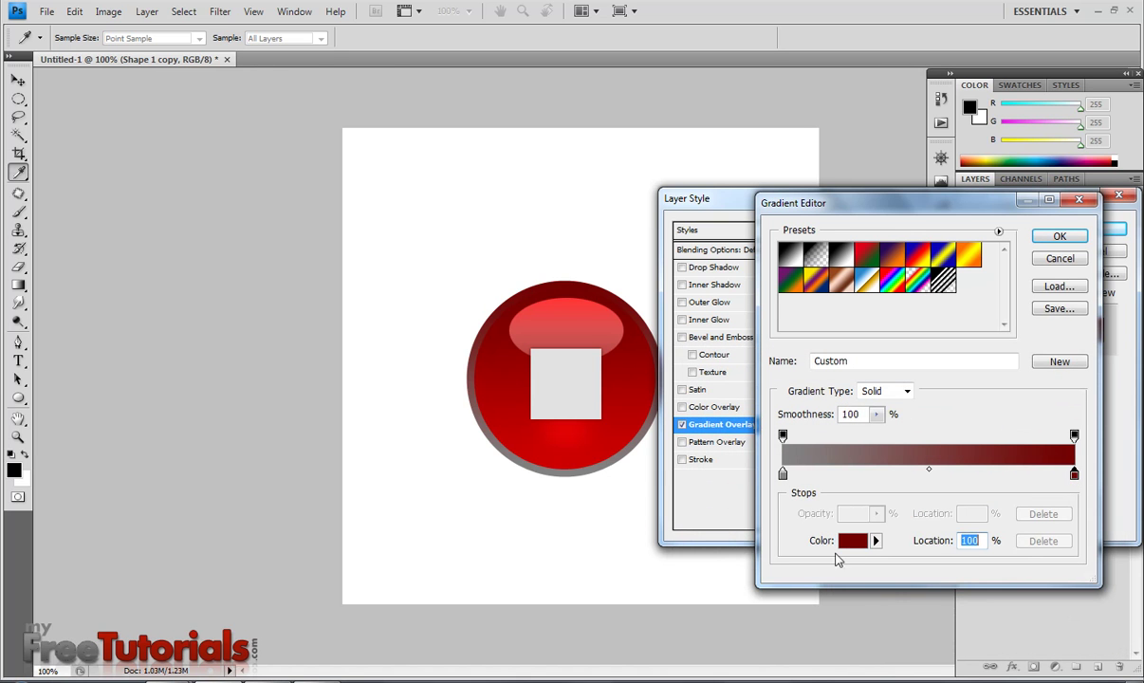
{"action": "left_click", "coordinate": [852, 539]}
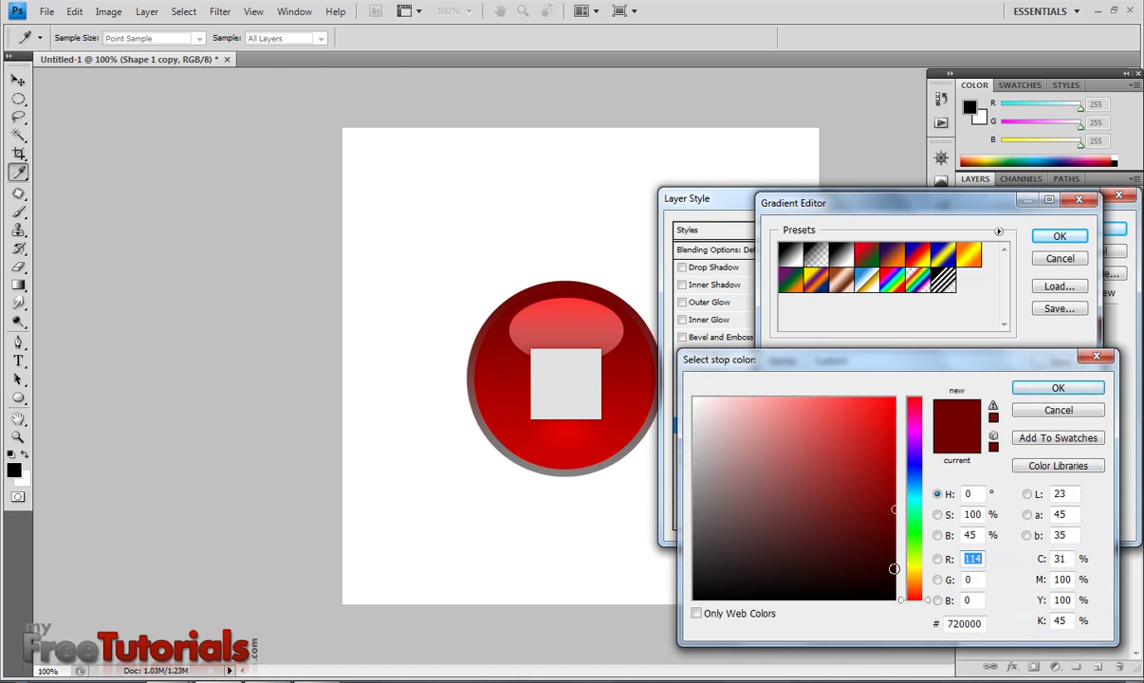
{"action": "double_click", "coordinate": [982, 622]}
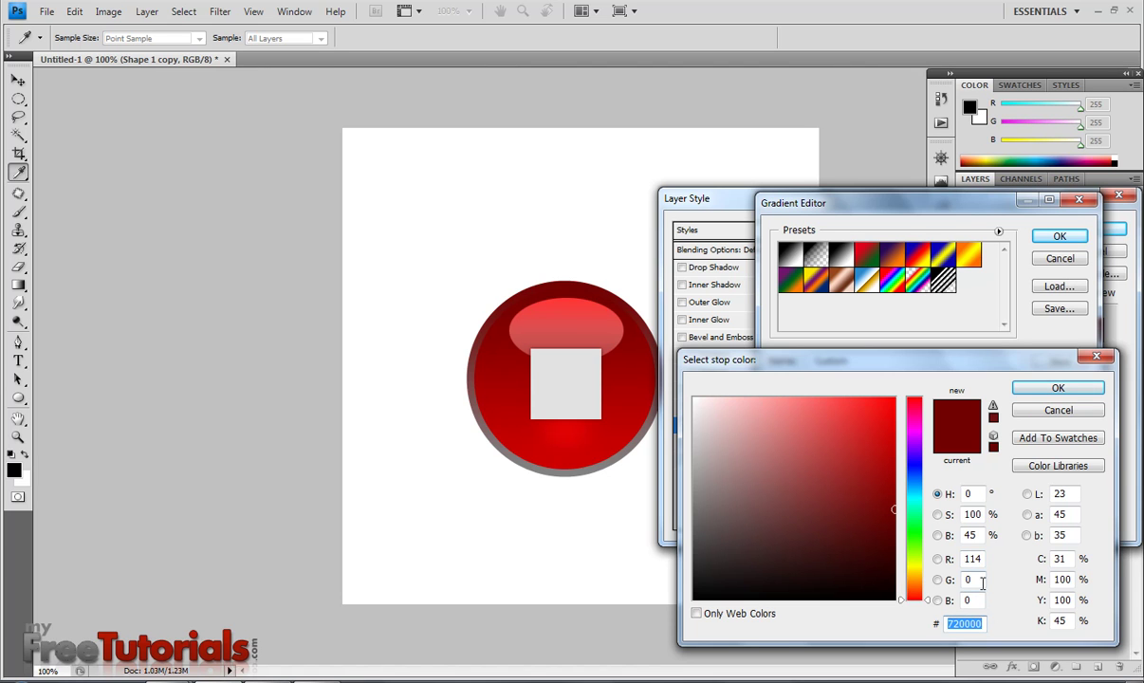
{"action": "type", "text": "e0e0e0"}
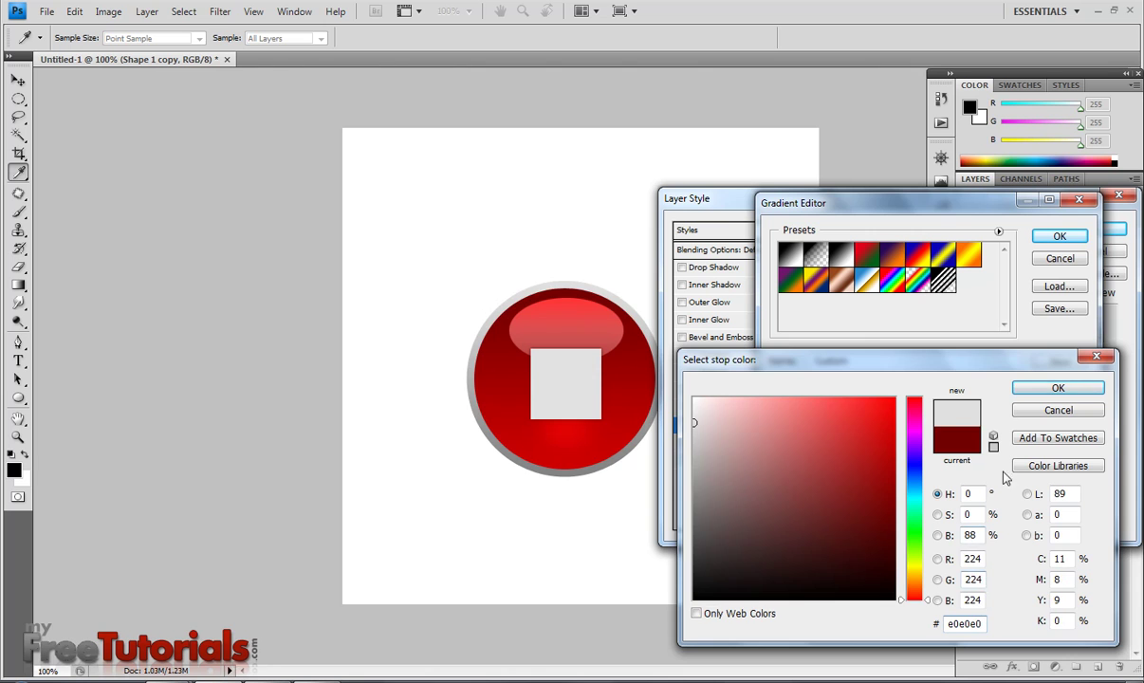
{"action": "left_click", "coordinate": [1043, 388]}
{"action": "left_click", "coordinate": [1067, 239]}
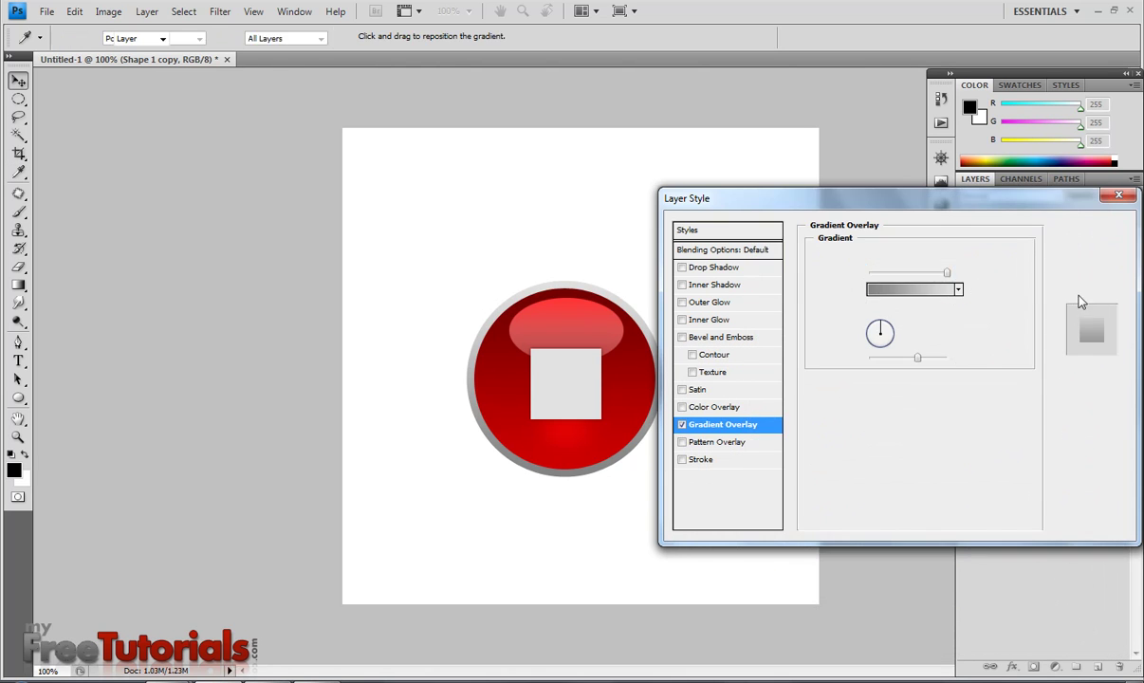
{"action": "key", "text": "Return"}
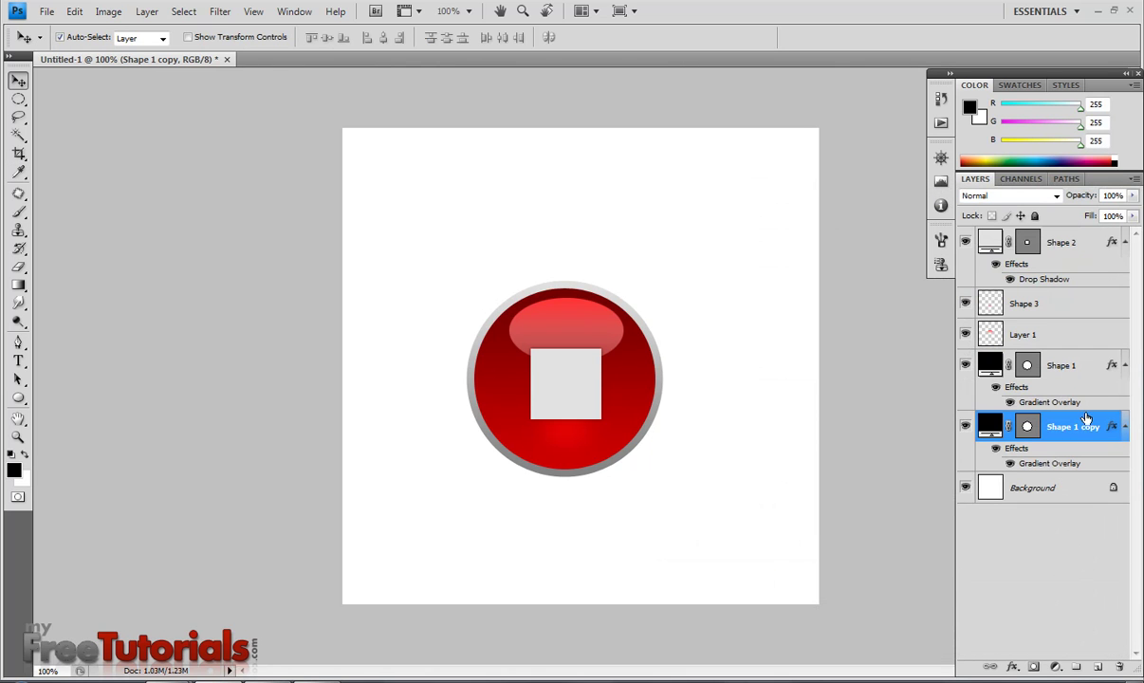
- Duplicate Shape 1 copy, place the copy below it, and scale it to about 107%
{"action": "right_click", "coordinate": [1088, 426]}
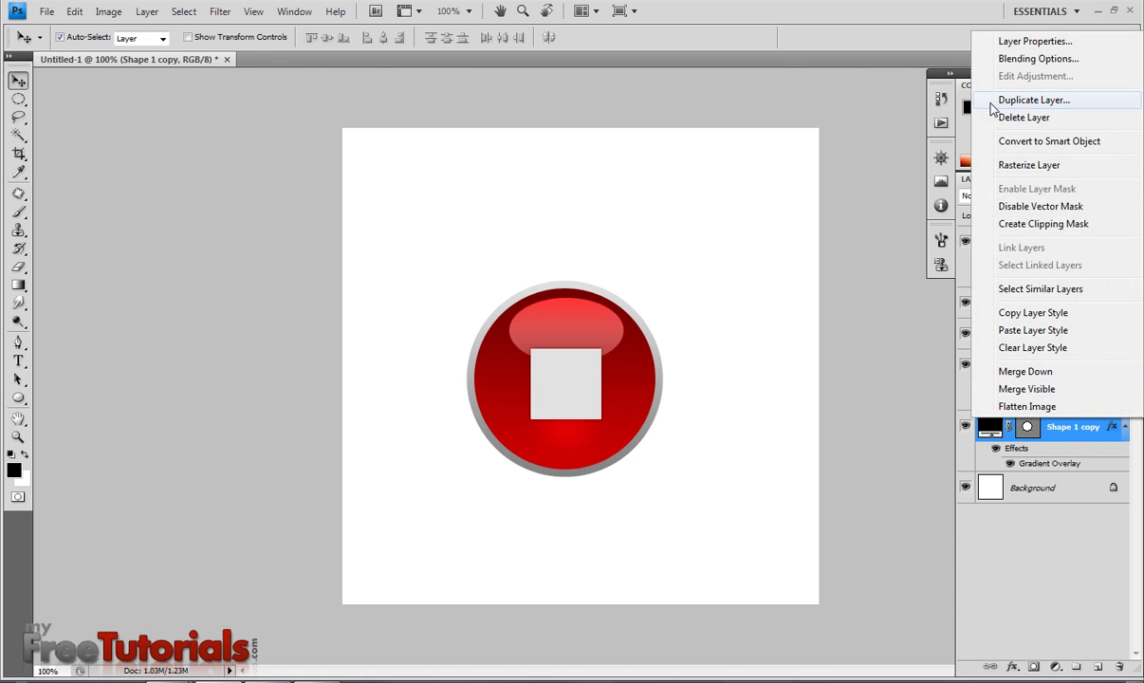
{"action": "left_click", "coordinate": [992, 106]}
{"action": "left_click", "coordinate": [720, 207]}
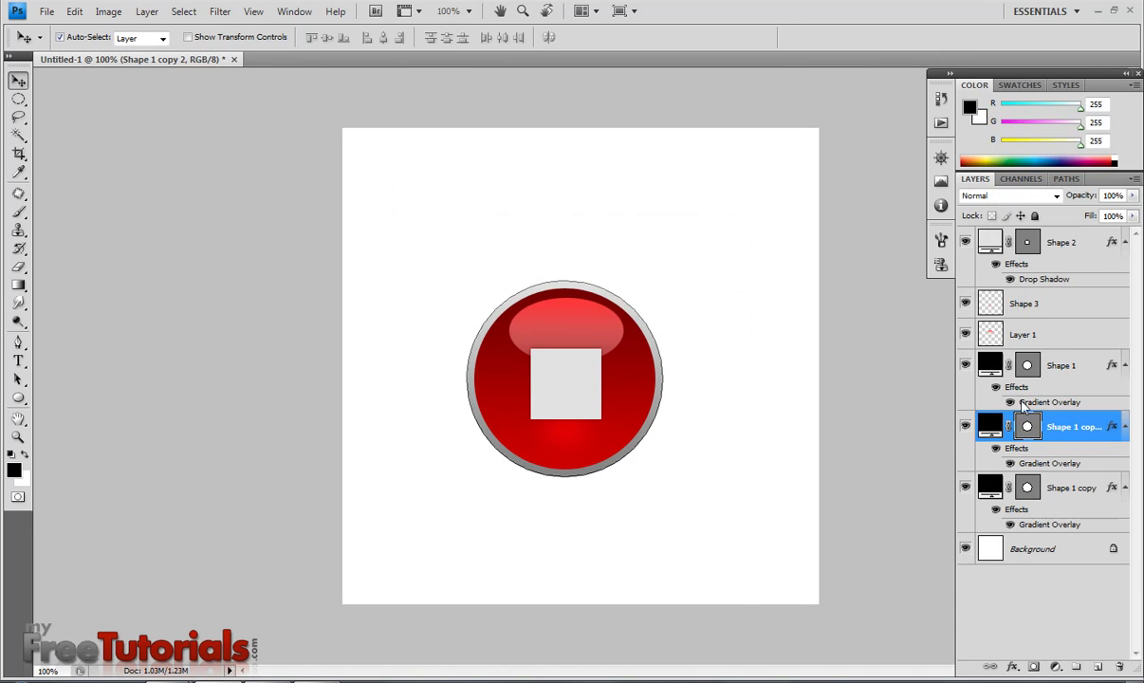
{"action": "left_click_drag", "start_coordinate": [1015, 424], "coordinate": [1075, 529]}
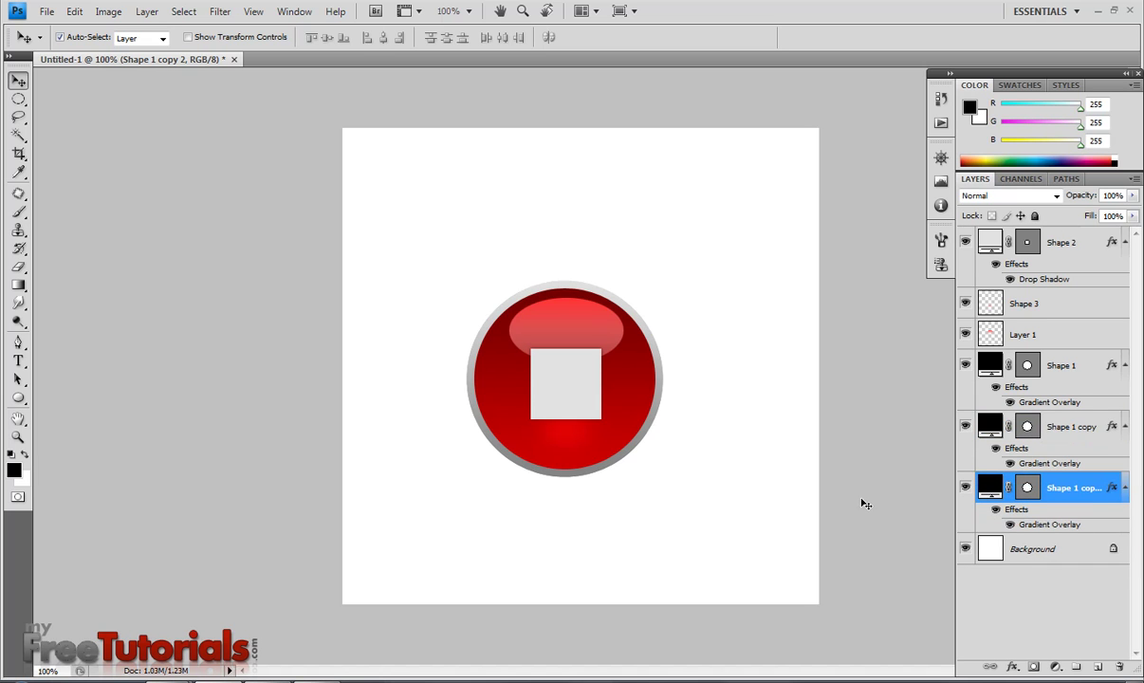
{"action": "key", "text": "ctrl+t"}
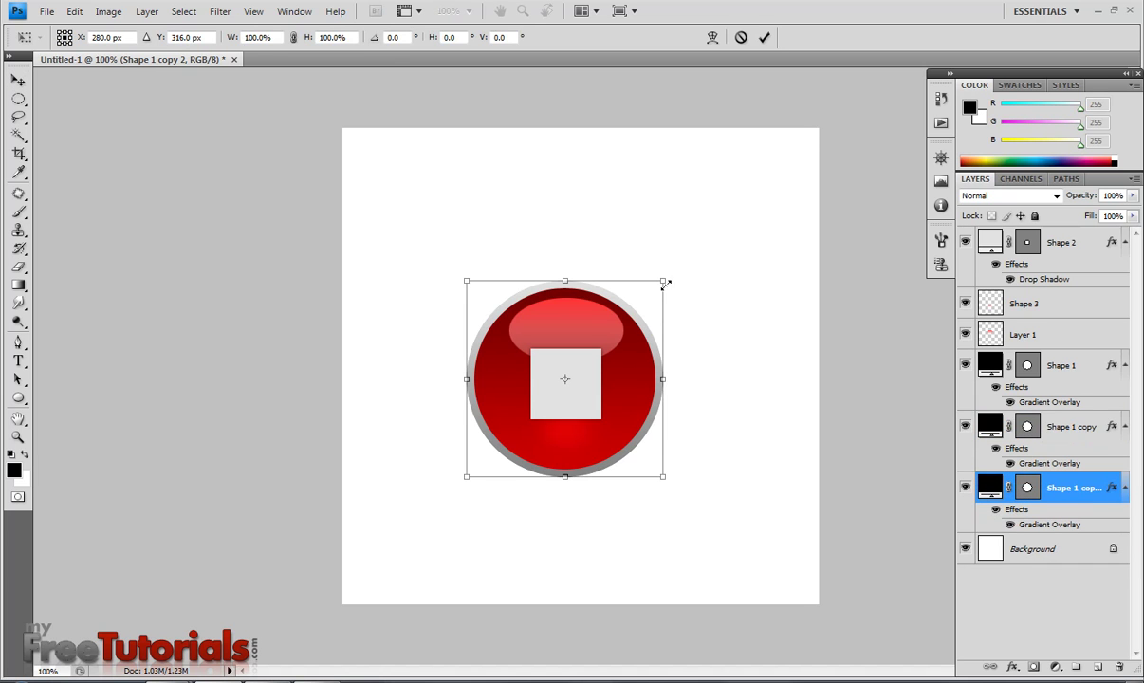
{"action": "left_click_drag", "start_coordinate": [663, 281], "coordinate": [669, 275]}
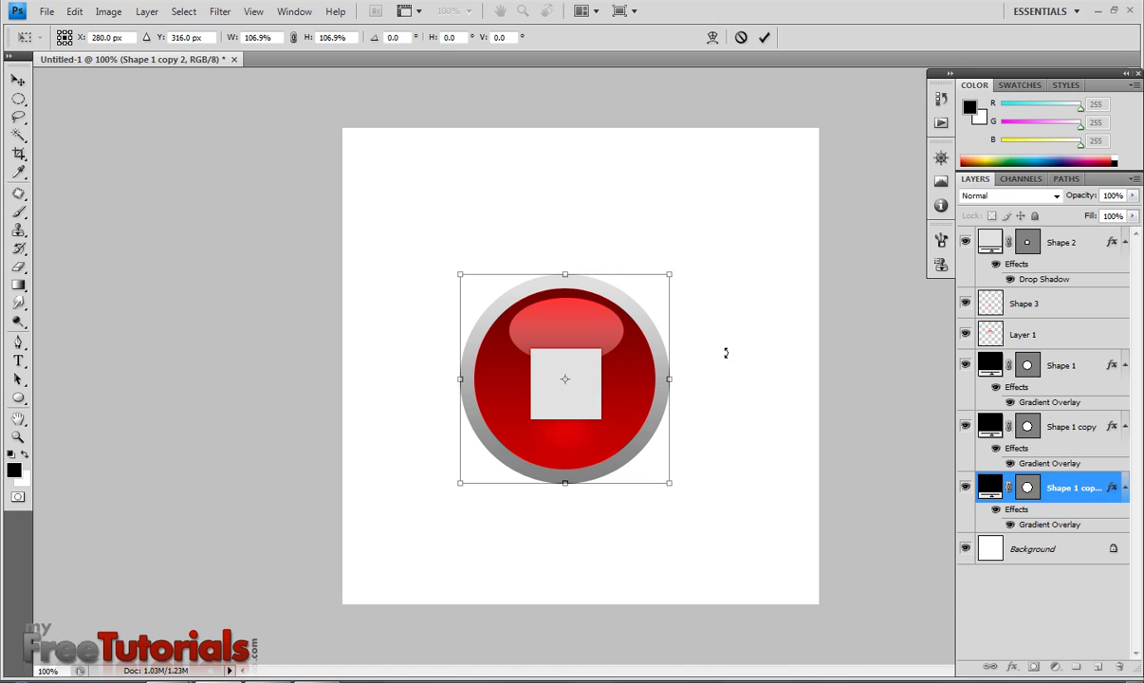
{"action": "key", "text": "Return"}
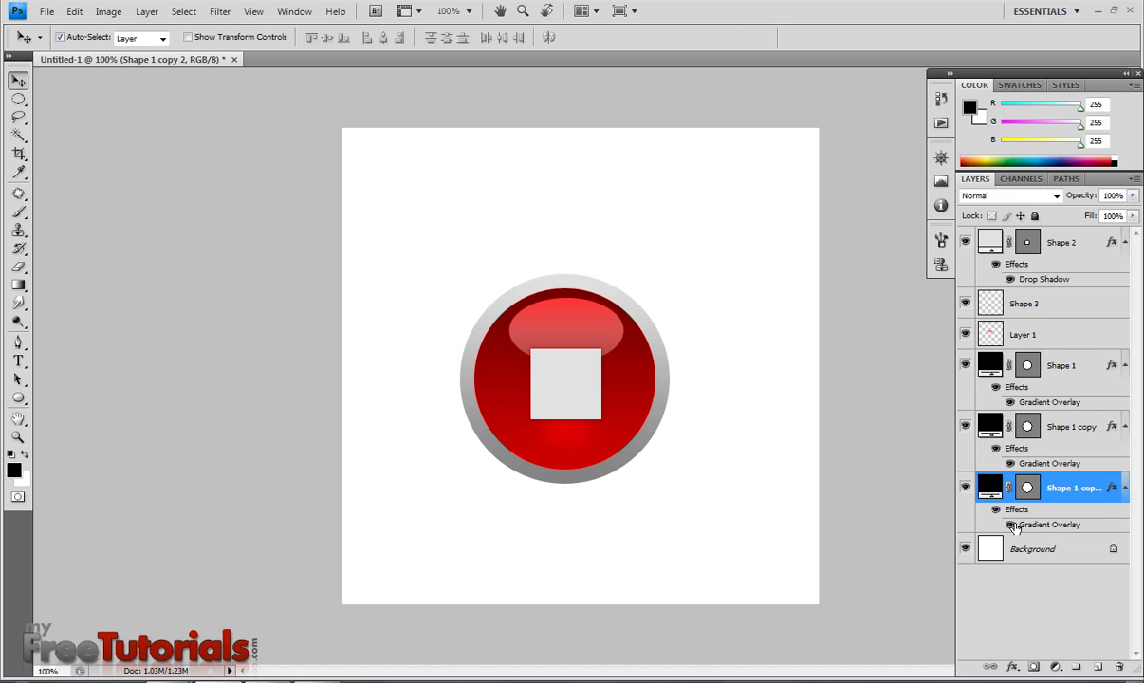
- Hide the new circle's Gradient Overlay and fill it dark grey 3a3a3a
{"action": "left_click", "coordinate": [1010, 525]}
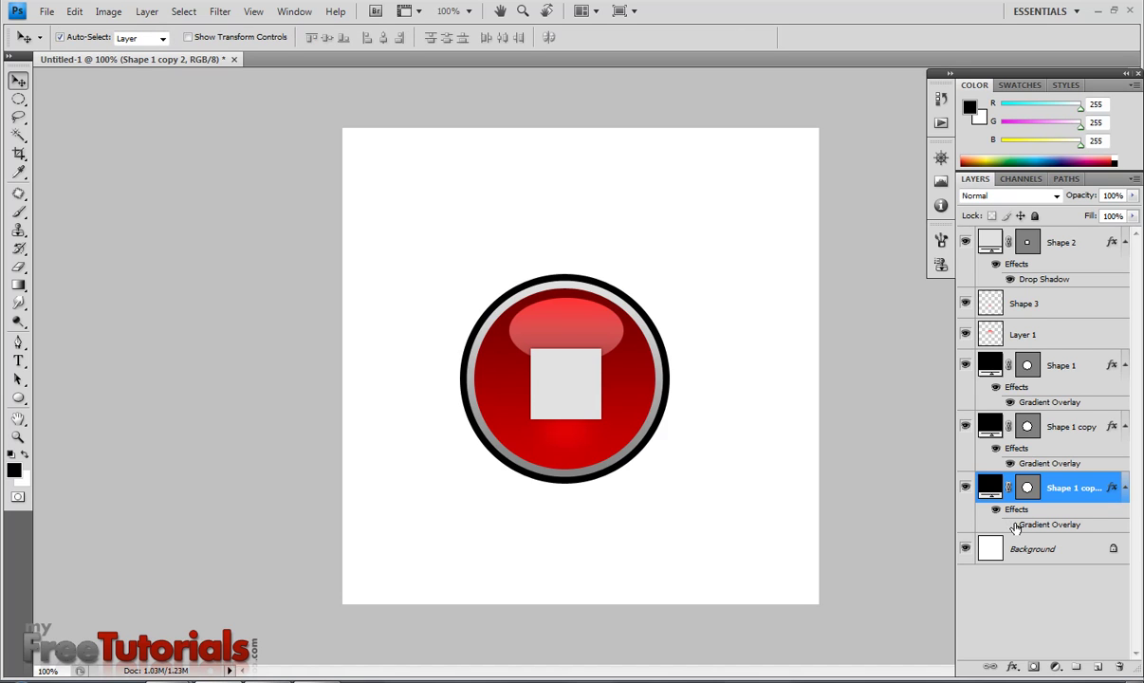
{"action": "double_click", "coordinate": [992, 495]}
{"action": "left_click_drag", "start_coordinate": [865, 481], "coordinate": [639, 554]}
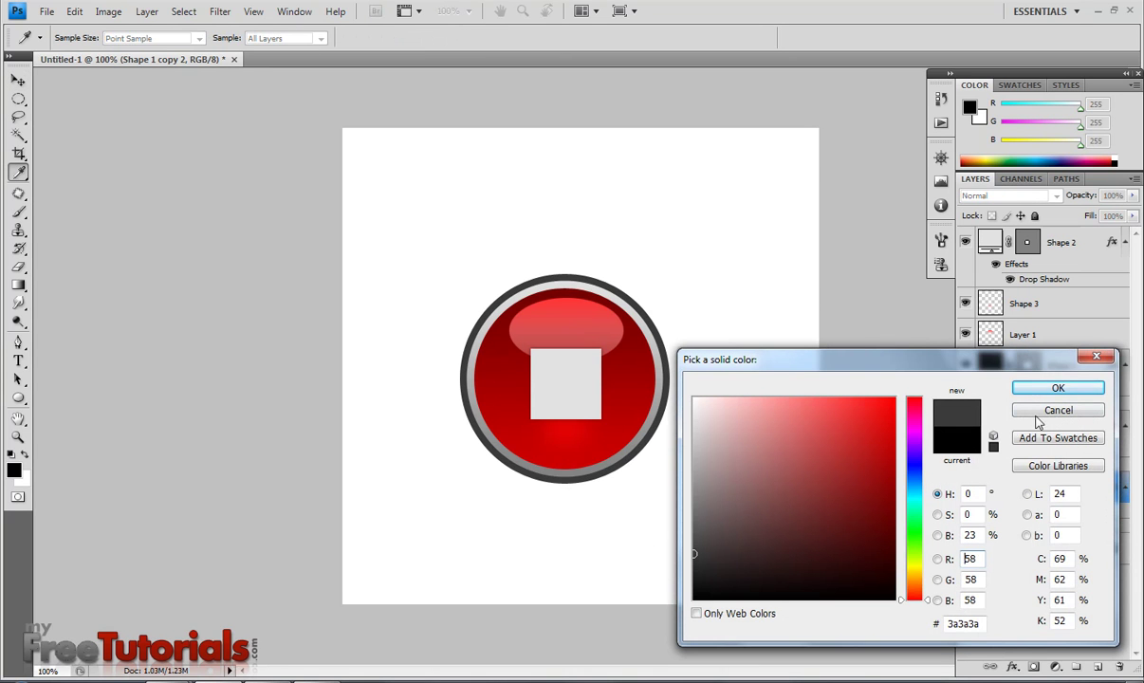
{"action": "left_click", "coordinate": [1033, 399]}
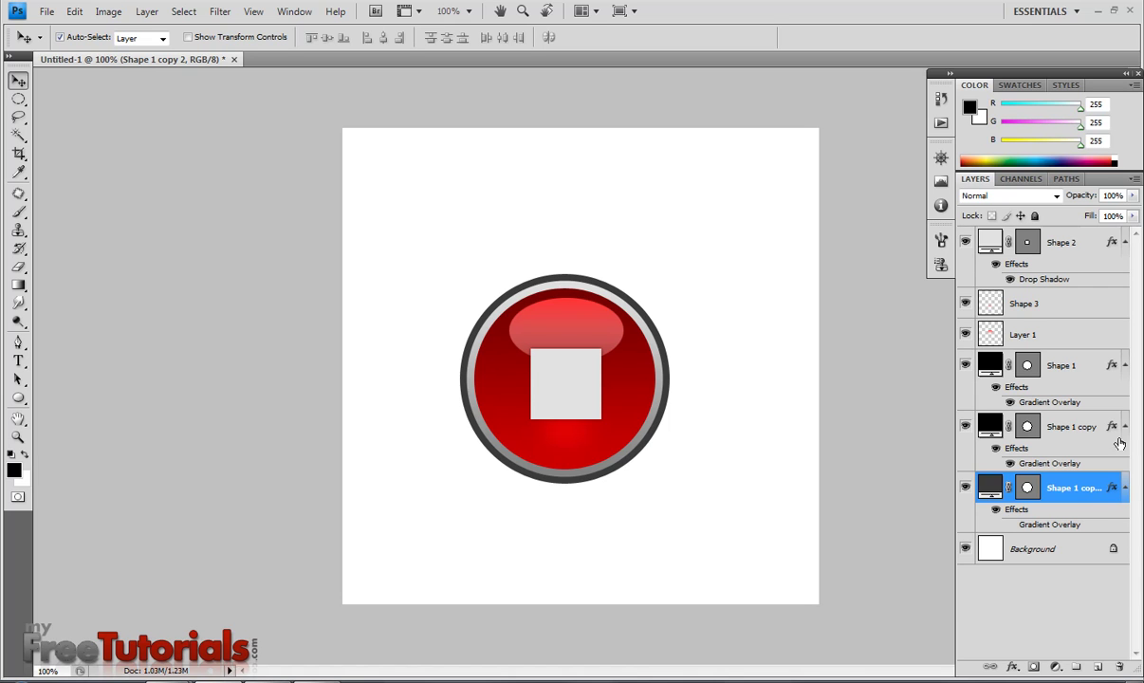
- Select all button layers, nudge them up and right to centre the button, then select Background
{"action": "left_click", "coordinate": [1011, 233], "text": "shift"}
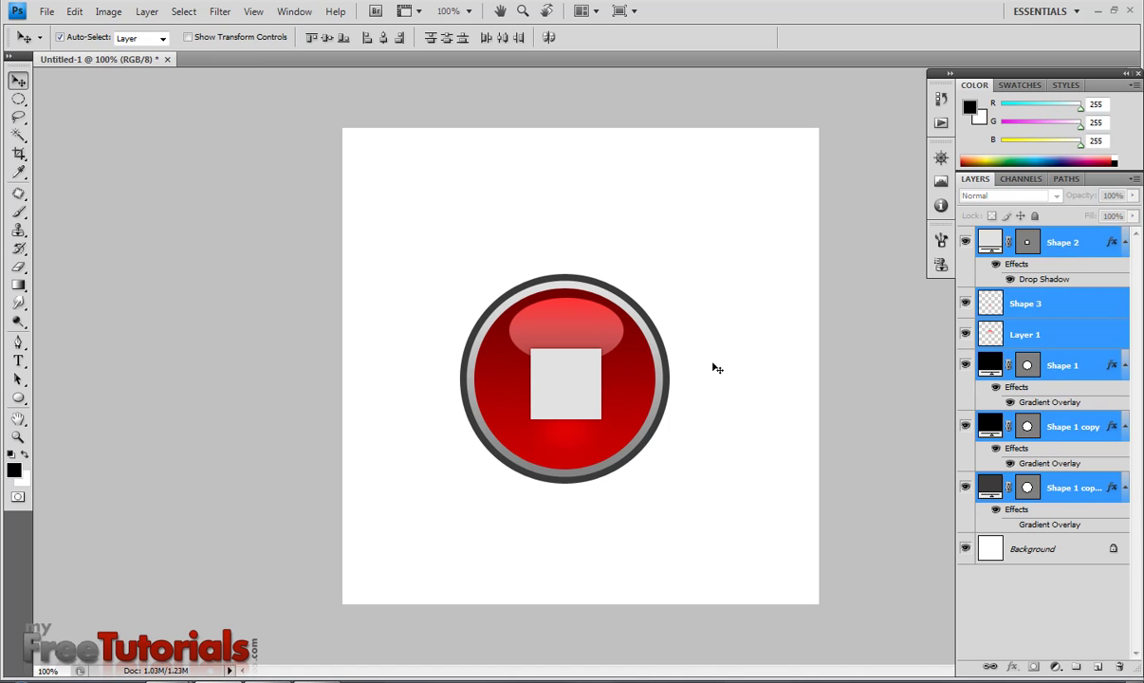
{"action": "key", "text": "shift+Up"}
{"action": "key", "text": "shift+Right"}
{"action": "key", "text": "Up"}
{"action": "key", "text": "Up"}
{"action": "key", "text": "Up"}
{"action": "key", "text": "Up"}
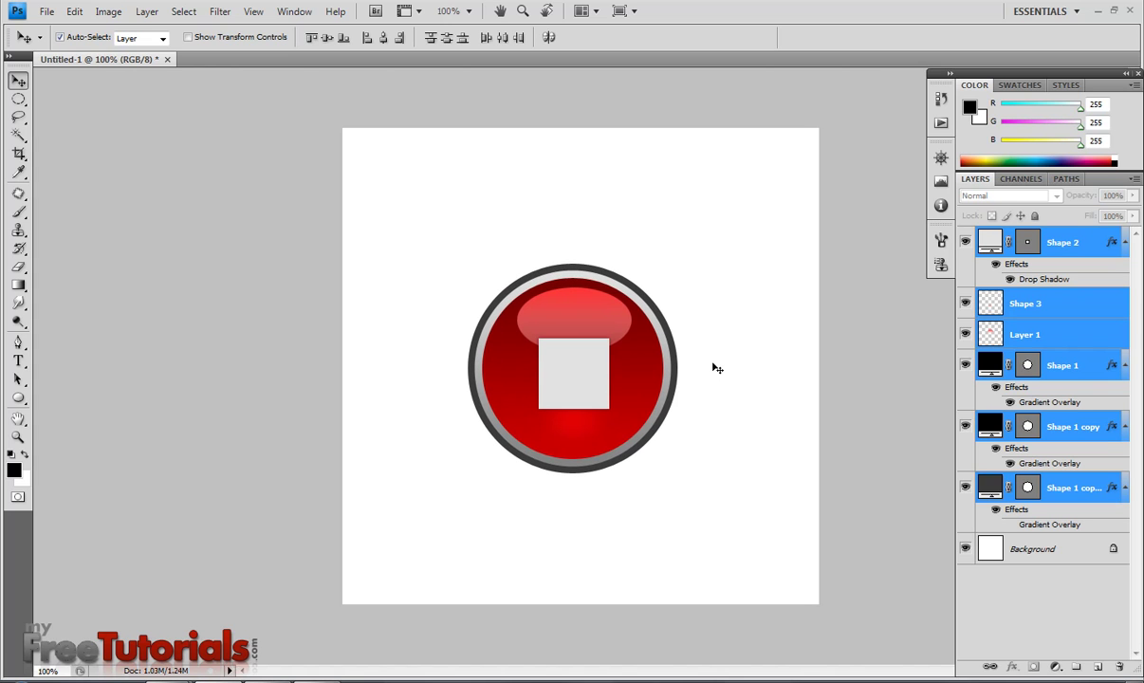
{"action": "key", "text": "Down"}
{"action": "left_click", "coordinate": [1038, 549]}
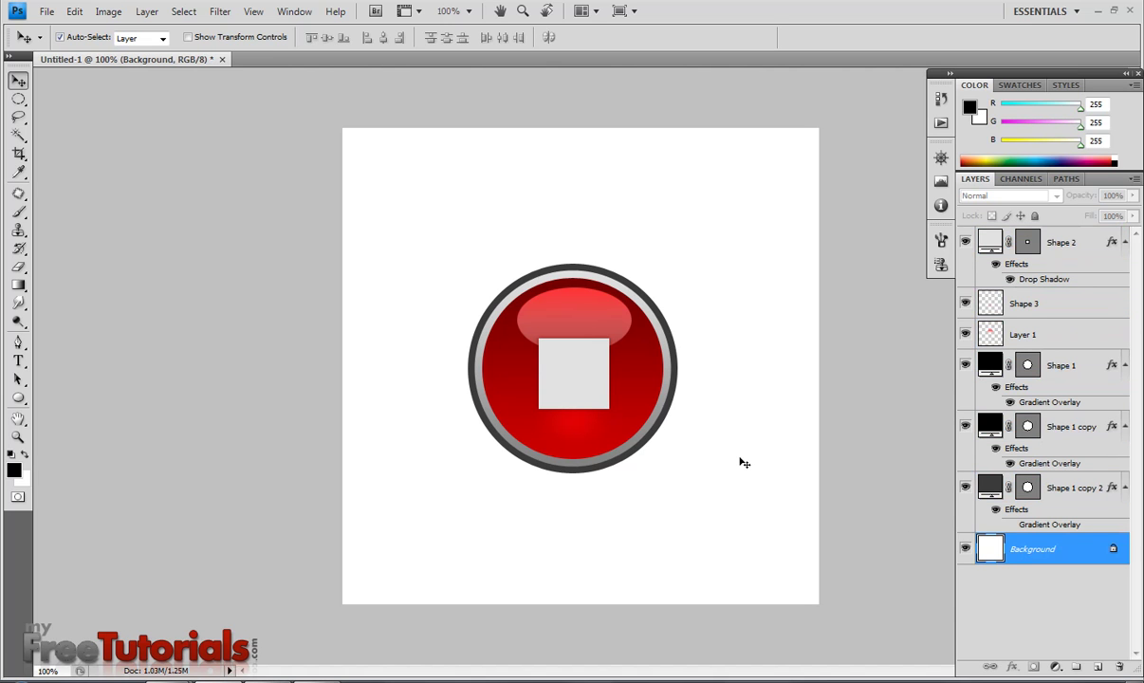